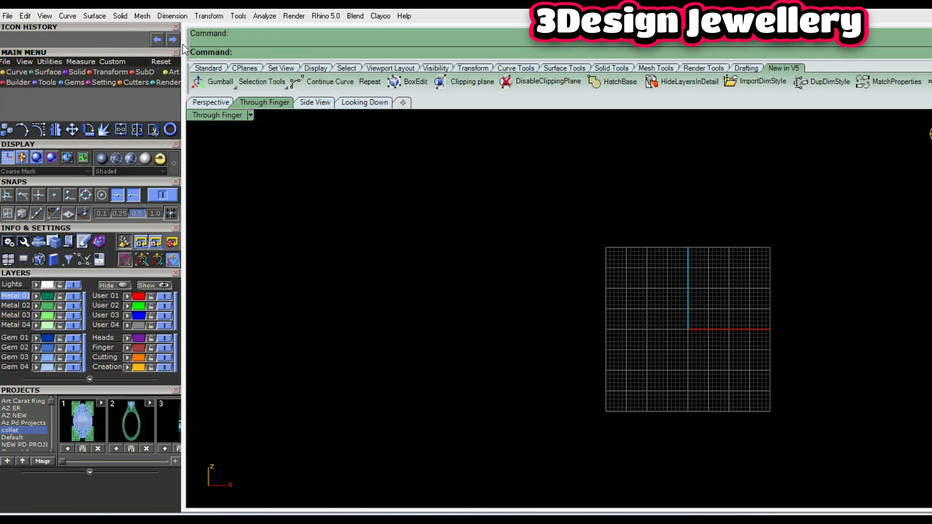
# - Load a round-cut diamond with a length and width of 6 mm at the origin using the Gem Loader
pyautogui.click(76, 82)
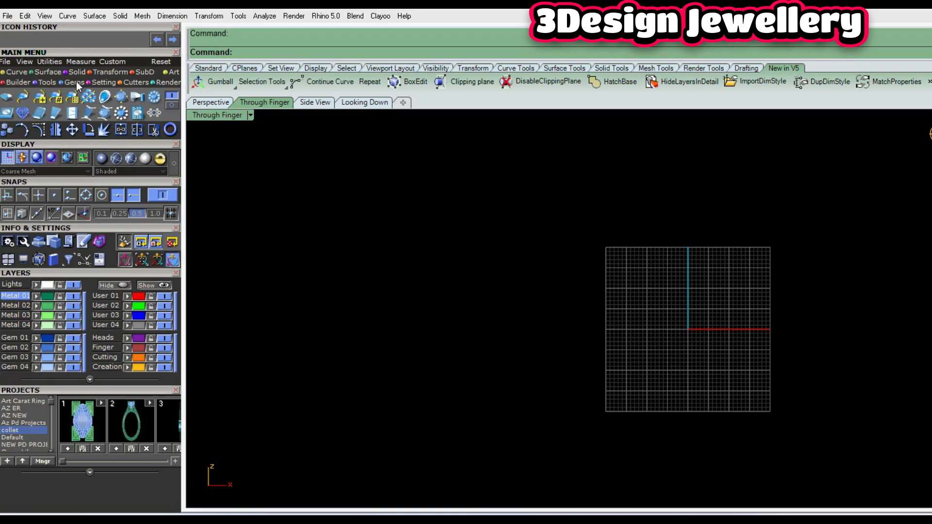
pyautogui.click(6, 96)
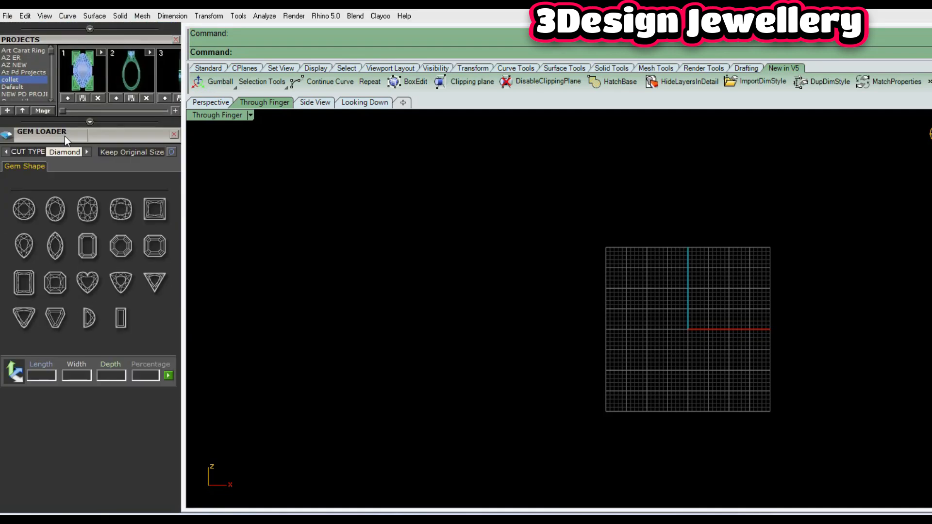
pyautogui.click(20, 211)
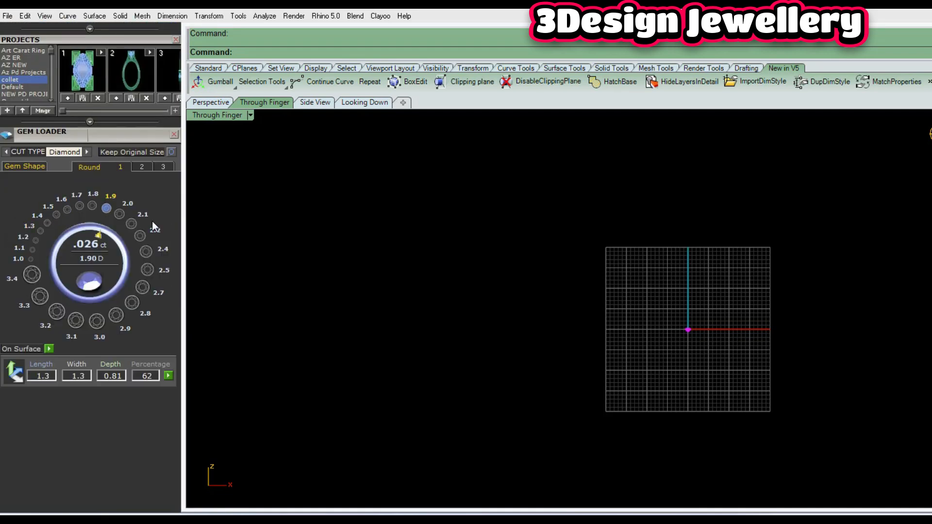
pyautogui.click(141, 166)
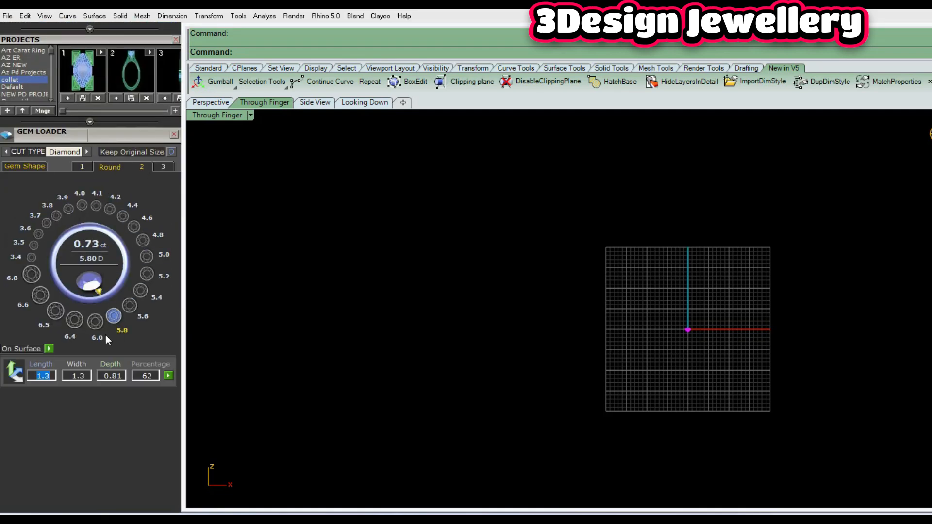
pyautogui.click(114, 317)
pyautogui.scroll(5, 571, 349)
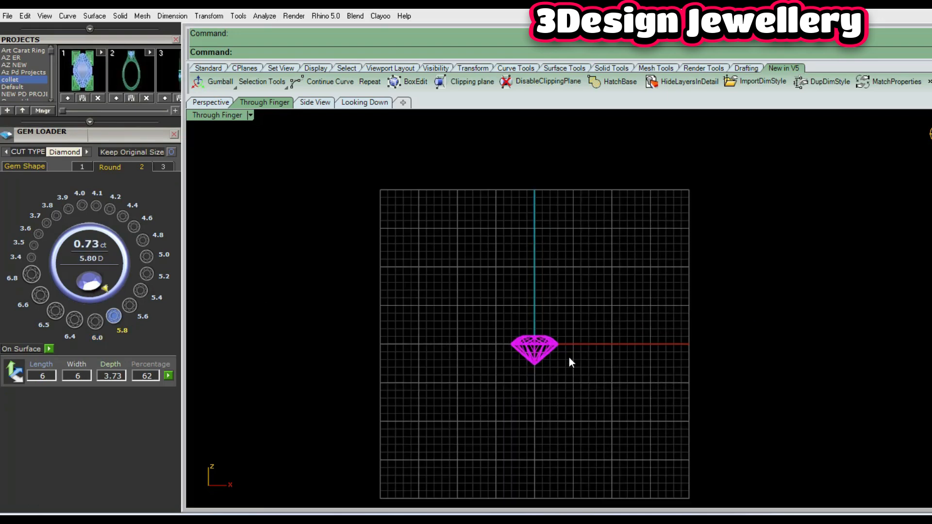
pyautogui.moveTo(528, 357); pyautogui.dragTo(562, 381, button='right')
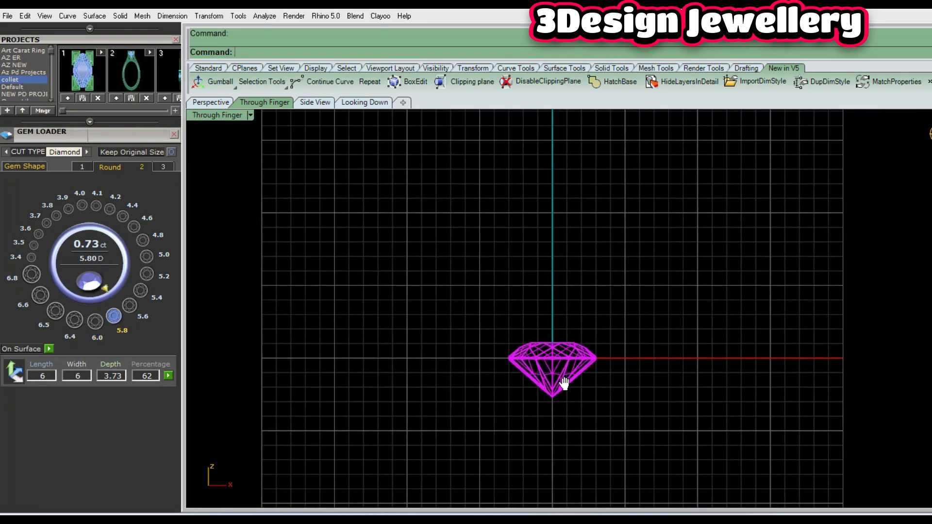
# - Move the diamond straight up along the vertical axis so it sits well above the origin, and deselect it
pyautogui.click(569, 375)
pyautogui.moveTo(552, 331); pyautogui.dragTo(553, 245)
pyautogui.press('Escape')
pyautogui.scroll(-3, 601, 313)
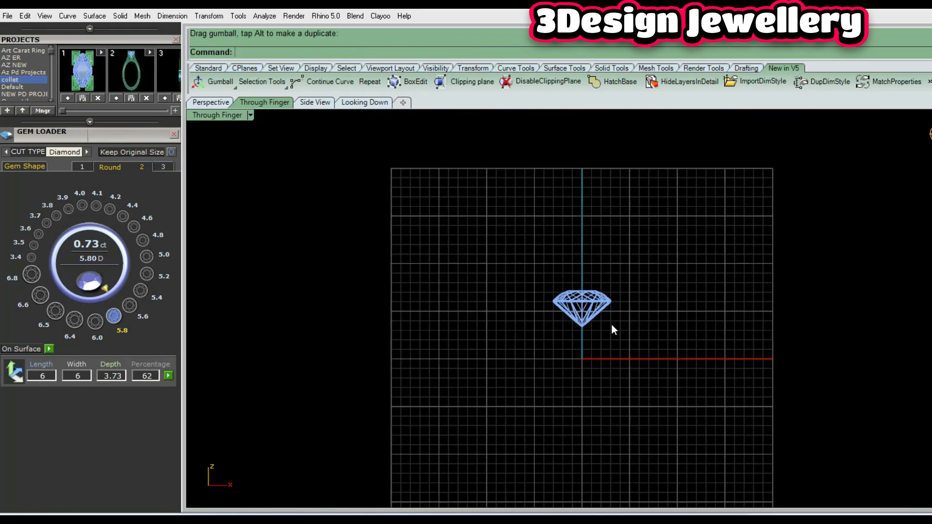
# - Draw a circle centred on the origin with a diameter of 16 mm in the Through Finger view
pyautogui.write('circle')
pyautogui.press('Return')
pyautogui.write('0')
pyautogui.press('Return')
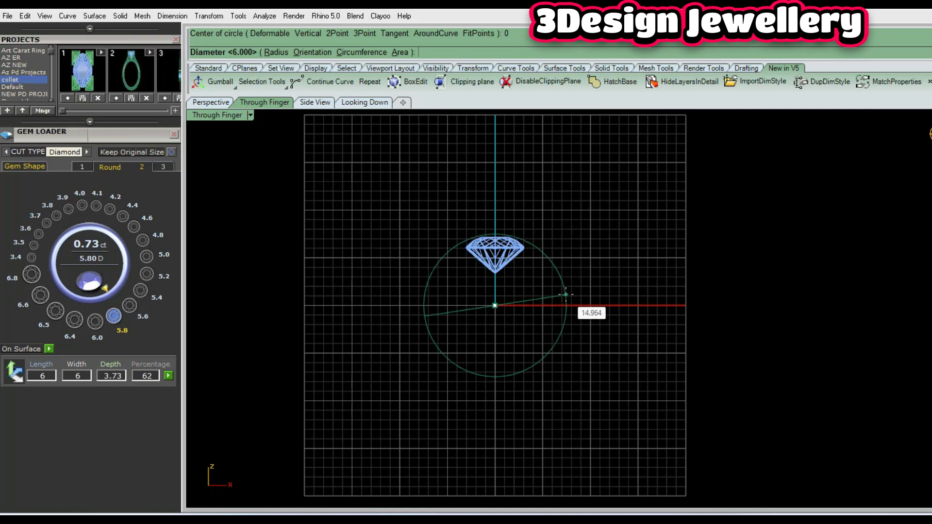
pyautogui.write('16')
pyautogui.press('Return')
# - Lower the diamond inside the 16 mm circle until its pointed tip sits just above the origin
pyautogui.click(490, 267)
pyautogui.scroll(3, 490, 272)
pyautogui.moveTo(541, 231); pyautogui.dragTo(566, 306, button='right')
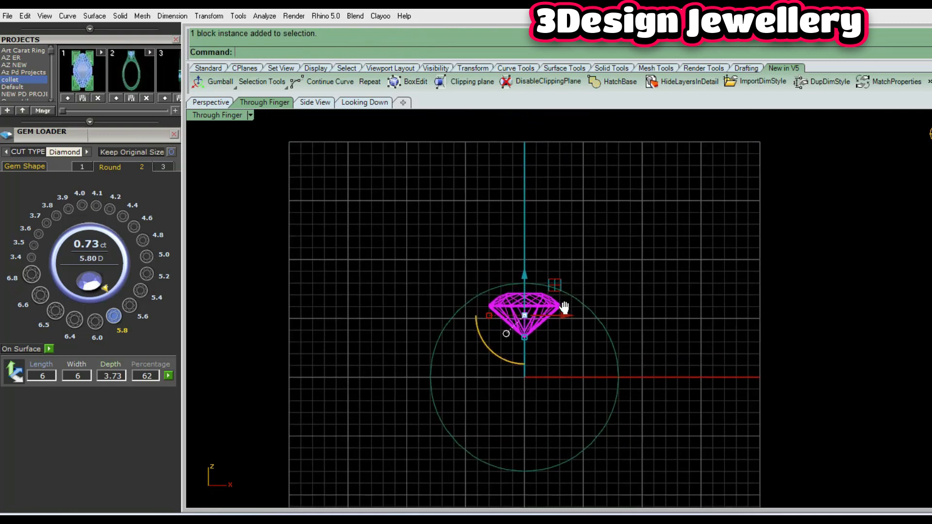
pyautogui.moveTo(526, 279); pyautogui.dragTo(543, 316)
pyautogui.scroll(2, 545, 320)
pyautogui.click(557, 325)
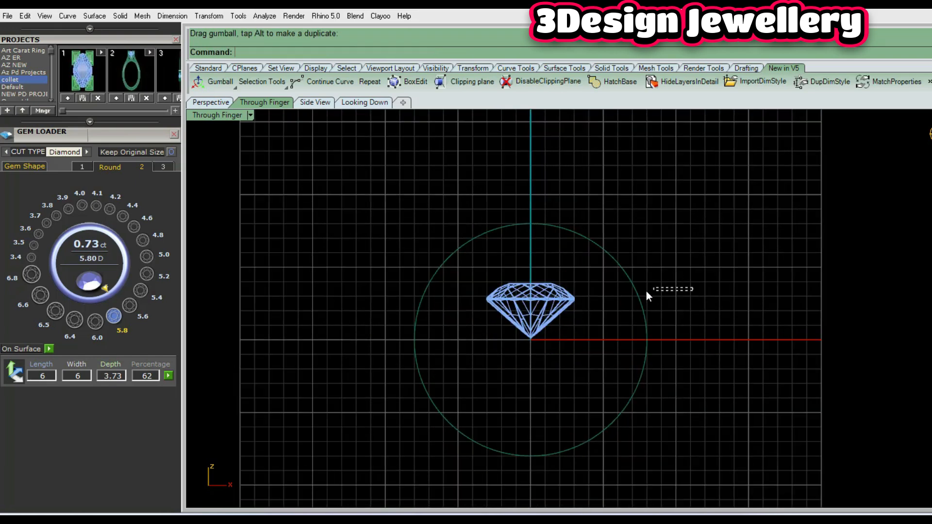
# - Put the 16 mm circle on the Finger layer and hide that layer
pyautogui.click(627, 274)
pyautogui.click(57, 216)
pyautogui.moveTo(83, 134); pyautogui.dragTo(188, 377)
pyautogui.scroll(1, 158, 304)
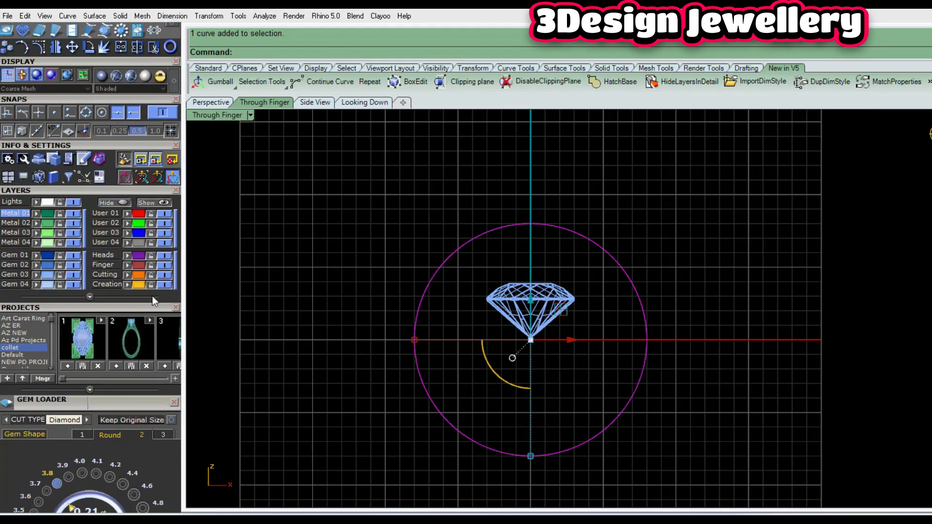
pyautogui.click(164, 265)
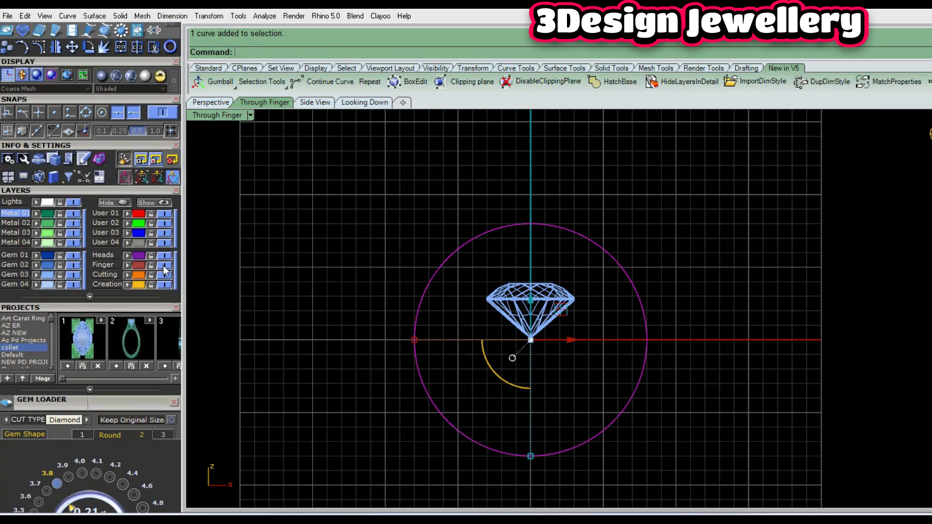
# - Draw a vertical centre line with the Line tool from the middle of the diamond's table to just below its tip
pyautogui.scroll(3, 560, 216)
pyautogui.click(483, 272)
pyautogui.moveTo(482, 273); pyautogui.dragTo(505, 226, button='right')
pyautogui.write('line')
pyautogui.press('Return')
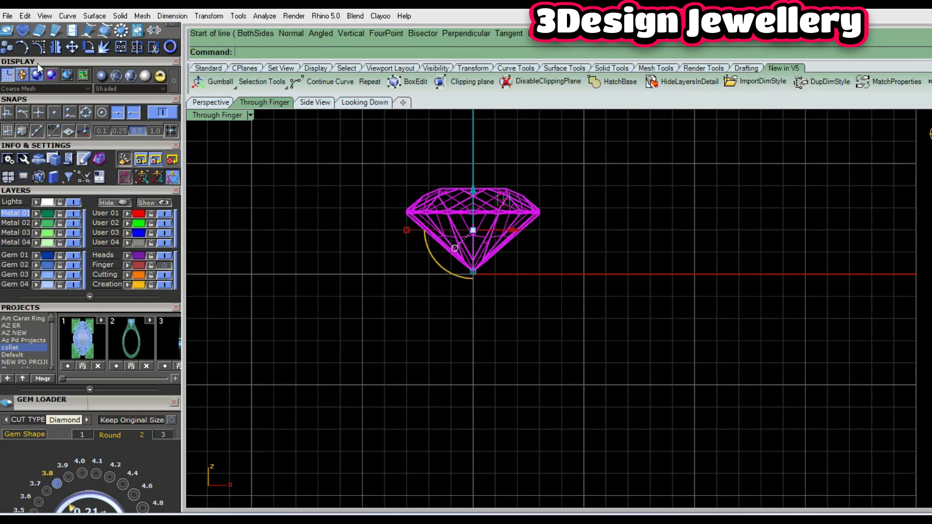
pyautogui.scroll(3, 27, 142)
pyautogui.click(17, 116)
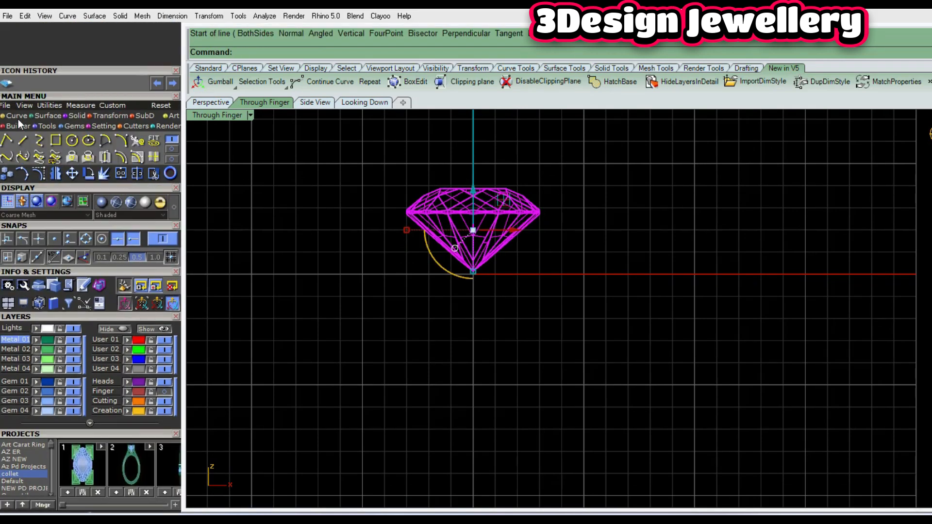
pyautogui.click(22, 140)
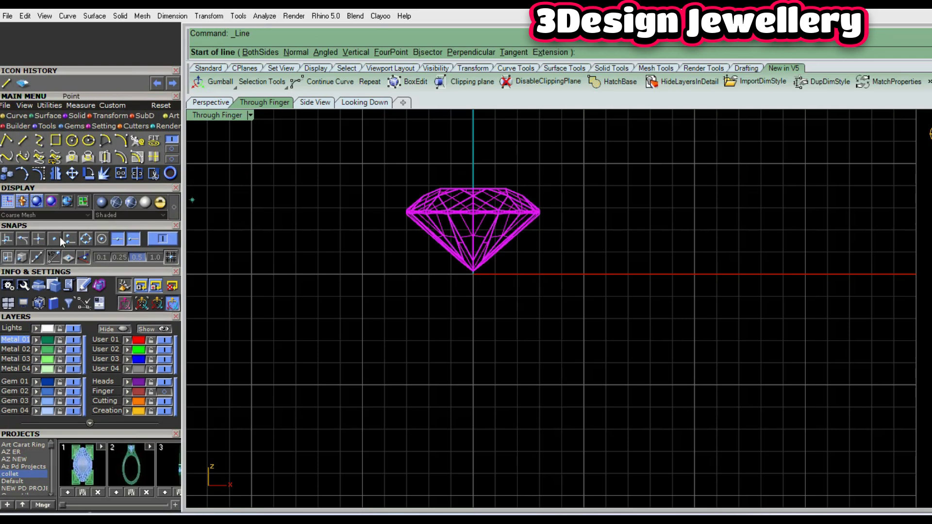
pyautogui.click(84, 258)
pyautogui.click(475, 188)
pyautogui.scroll(4, 505, 257)
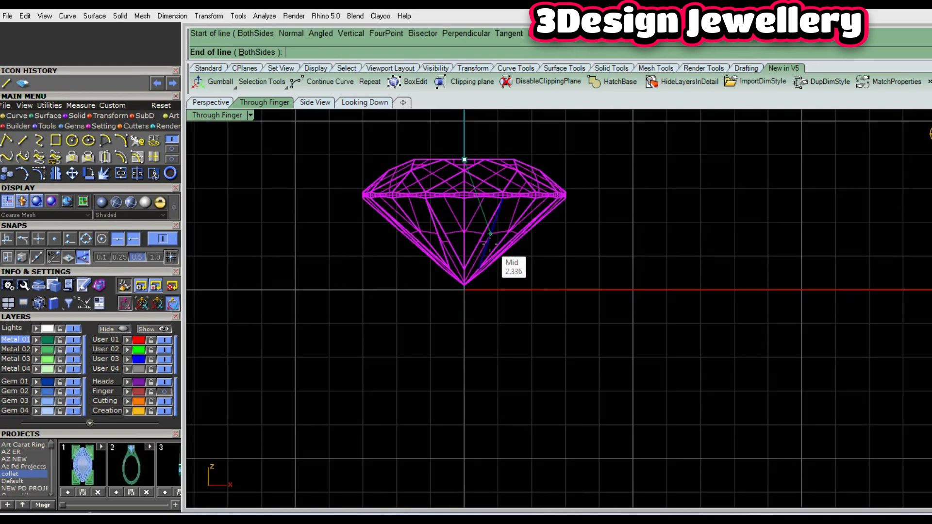
pyautogui.click(463, 319)
pyautogui.moveTo(519, 305); pyautogui.dragTo(585, 352, button='right')
pyautogui.scroll(-2, 583, 345)
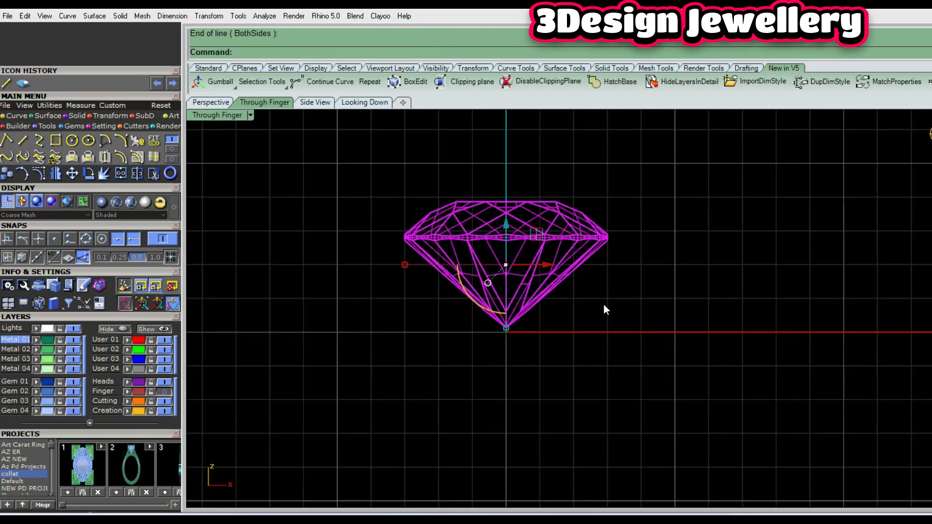
pyautogui.press('Escape')
# - Create an open paraboloid (Solid=No) with its focus just below the diamond's tip, opening upward to enclose the stone up to its table
pyautogui.write('Para')
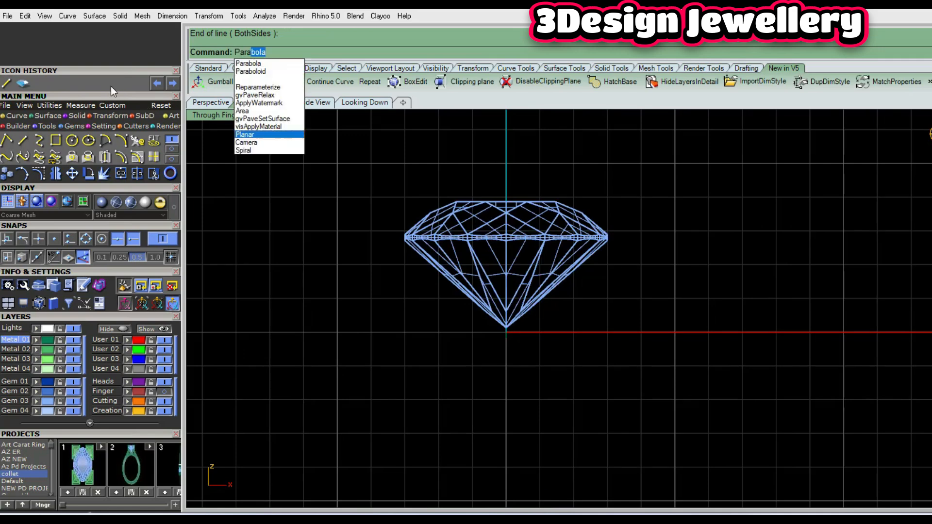
pyautogui.click(243, 73)
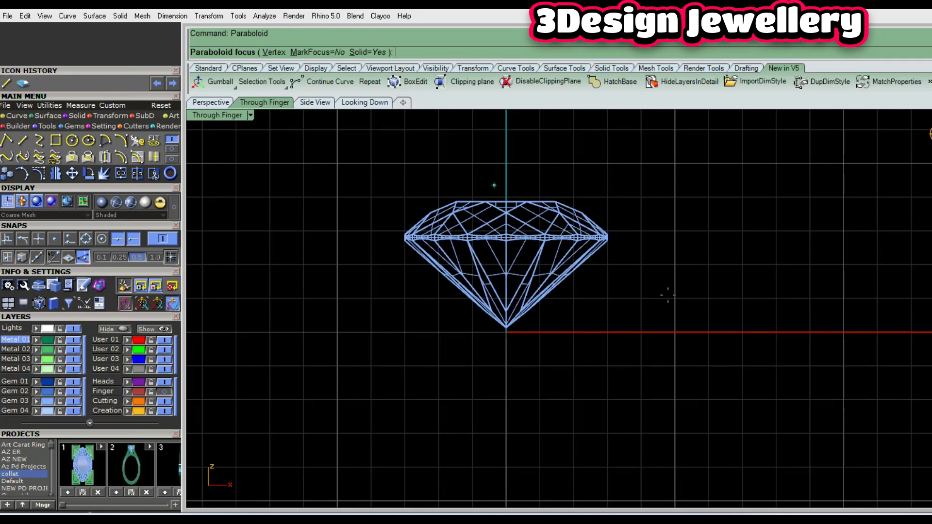
pyautogui.click(506, 337)
pyautogui.click(507, 200)
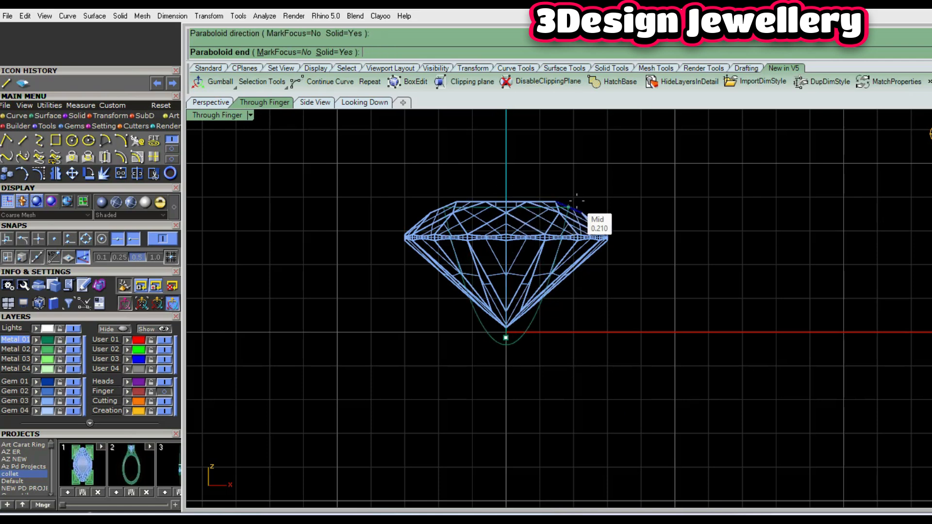
pyautogui.scroll(2, 583, 207)
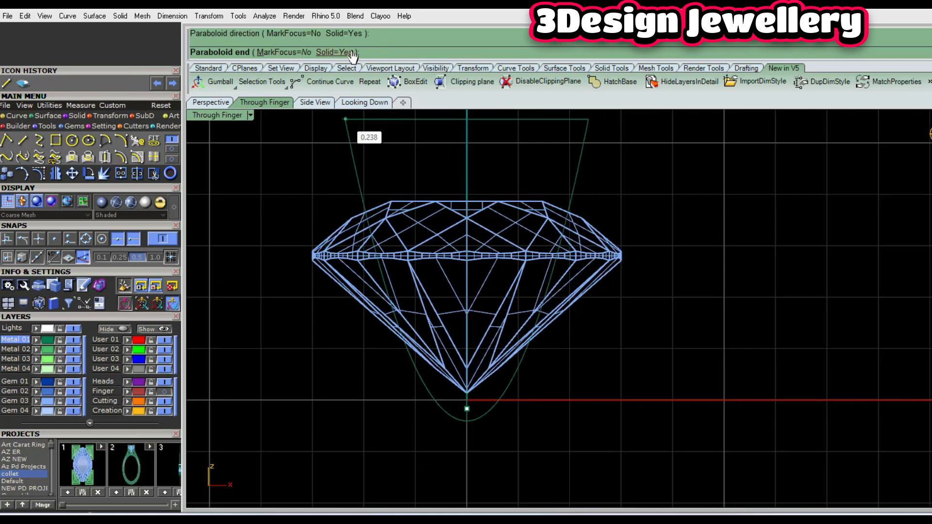
pyautogui.click(335, 52)
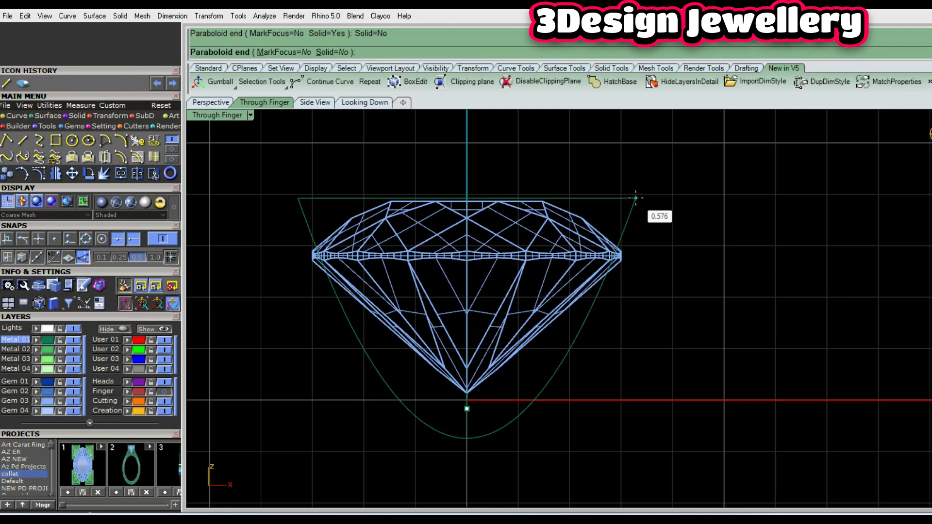
pyautogui.click(636, 198)
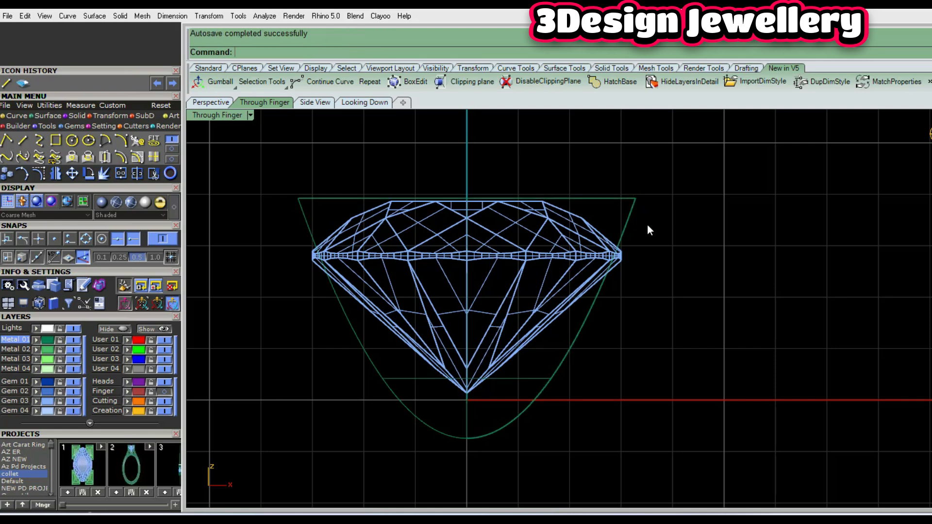
# - Switch to the four-view layout, maximise the Top view and display it shaded
pyautogui.scroll(-1, 647, 235)
pyautogui.click(173, 206)
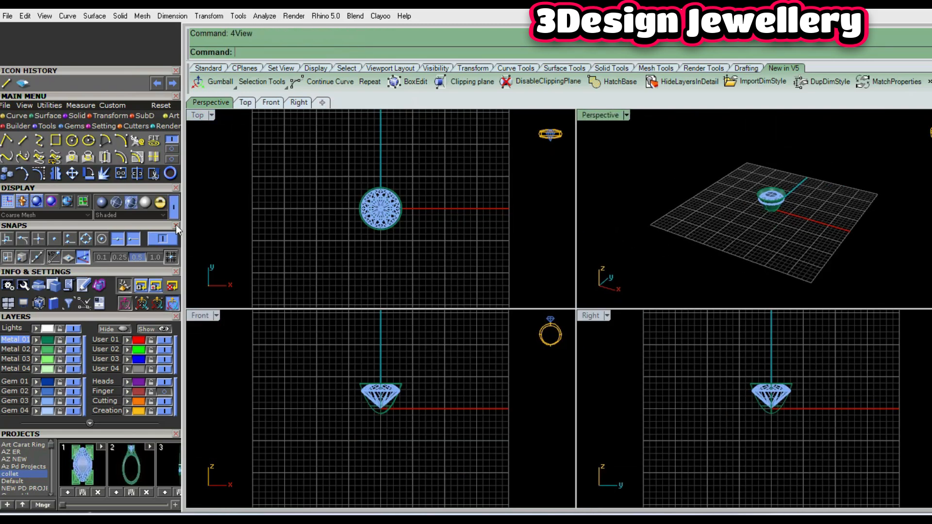
pyautogui.doubleClick(193, 119)
pyautogui.scroll(6, 591, 333)
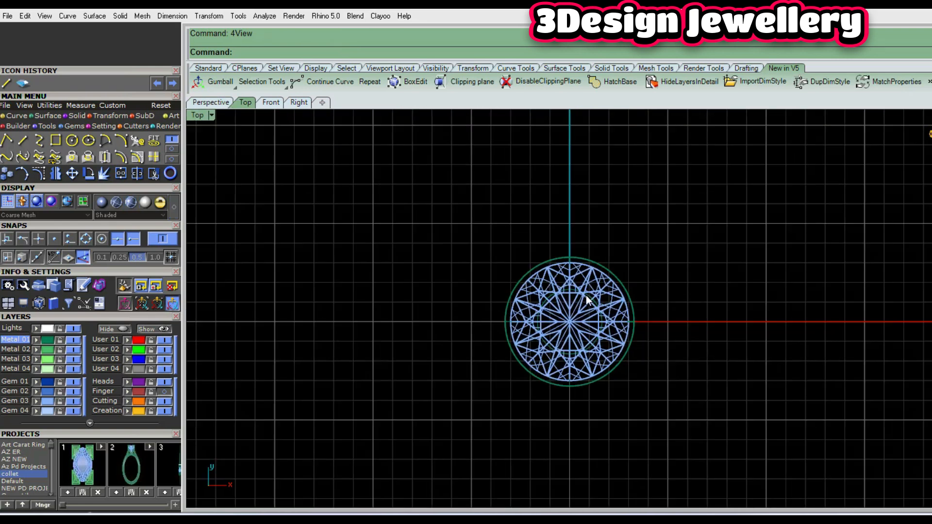
pyautogui.hotkey('ctrl', 'alt', 's')
pyautogui.scroll(-3, 590, 287)
# - Draw a straight line in the Top view from the diamond's centre along the positive Y axis, past the paraboloid's rim
pyautogui.write('line')
pyautogui.press('Return')
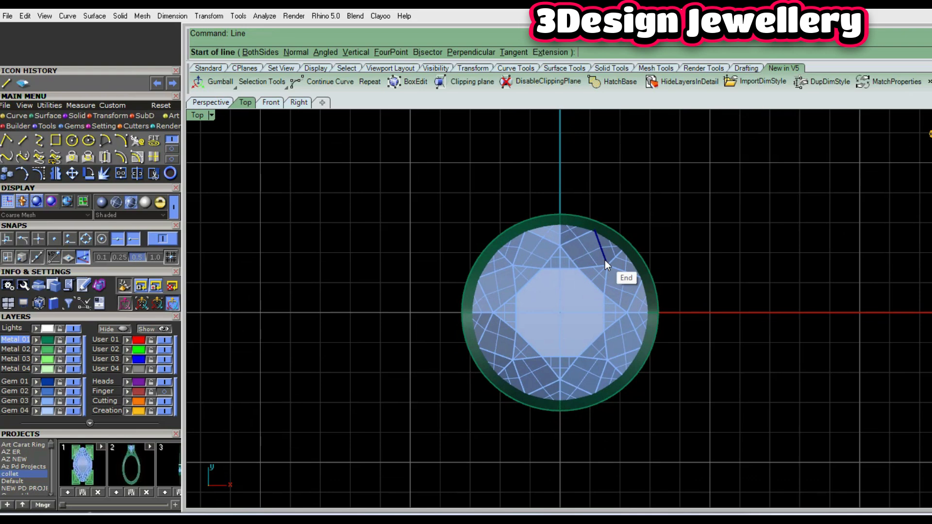
pyautogui.click(605, 260)
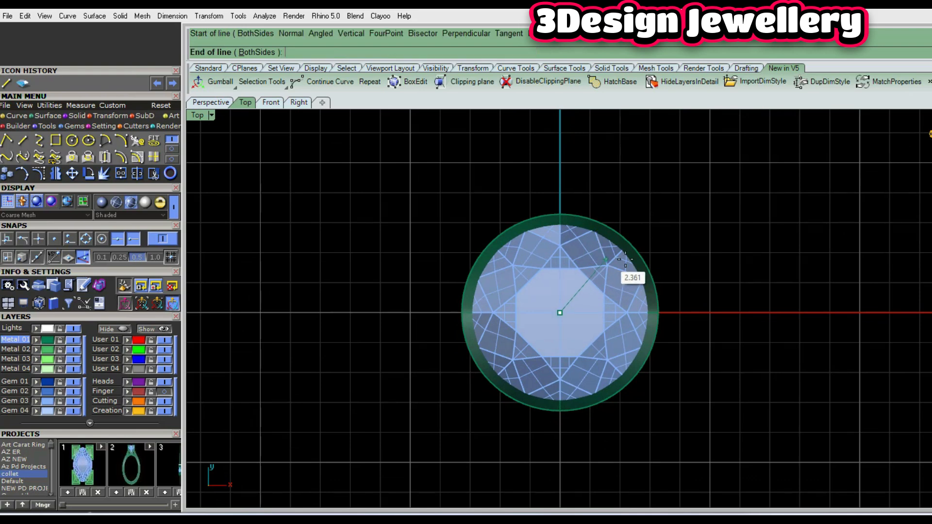
pyautogui.scroll(-2, 605, 261)
pyautogui.click(587, 186)
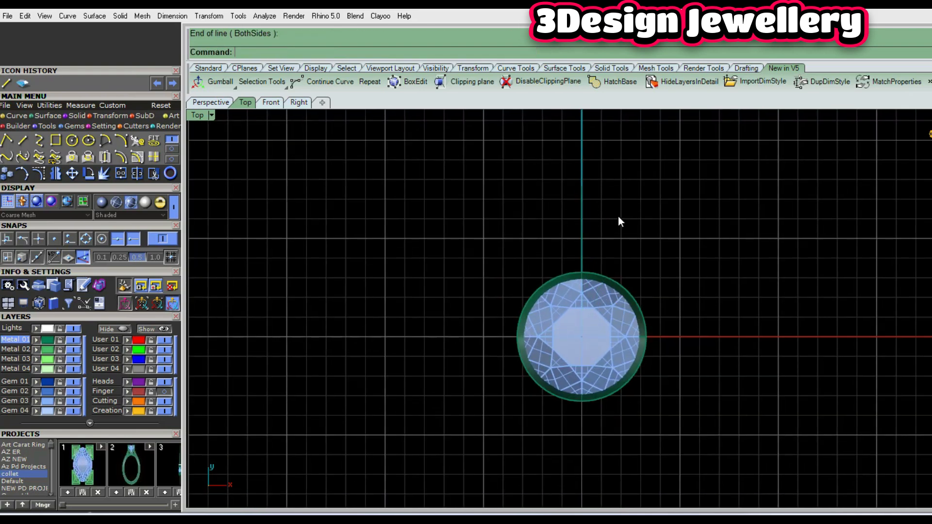
pyautogui.moveTo(605, 214); pyautogui.dragTo(568, 156, button='right')
pyautogui.write('arraypolar')
pyautogui.press('Return')
pyautogui.write('0')
pyautogui.press('Return')
pyautogui.press('Return')
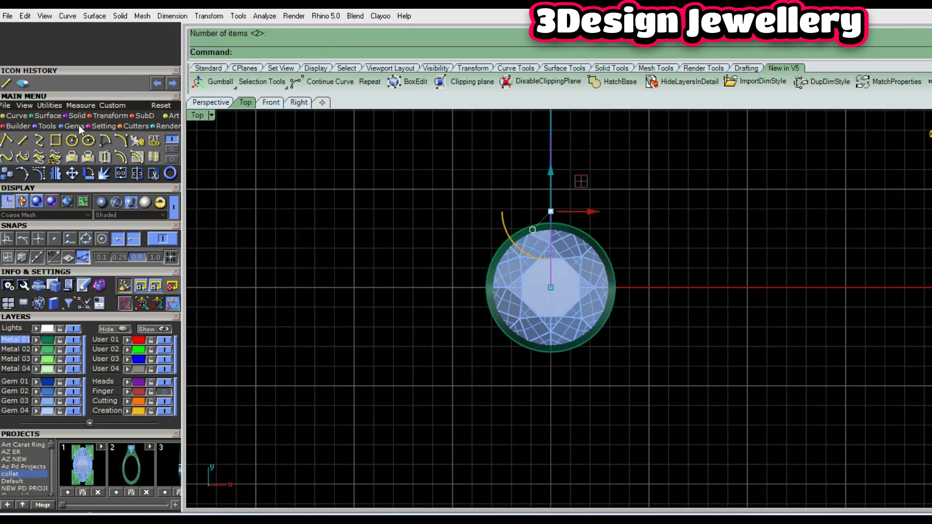
# - Polar array the line around the origin with 6 items over a fill angle of 360 degrees
pyautogui.click(111, 115)
pyautogui.click(137, 141)
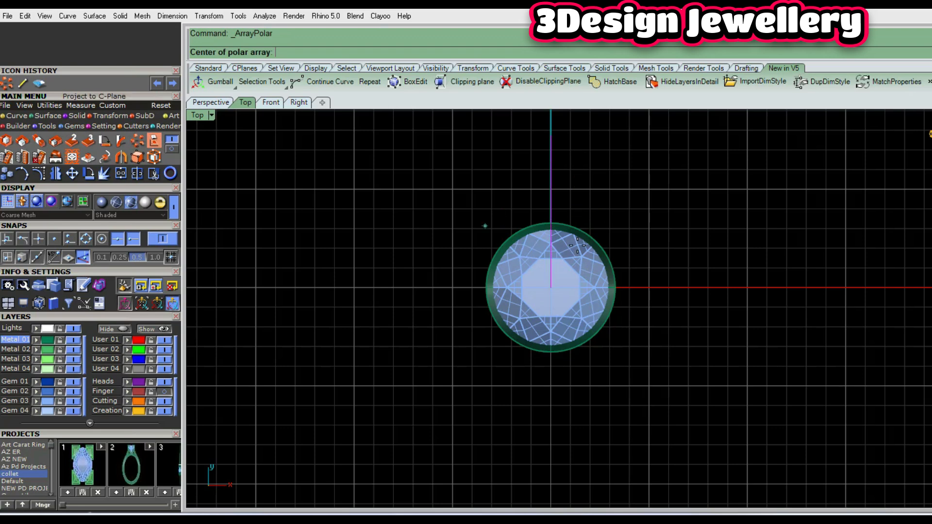
pyautogui.moveTo(619, 263); pyautogui.dragTo(604, 304, button='right')
pyautogui.write('0')
pyautogui.press('Return')
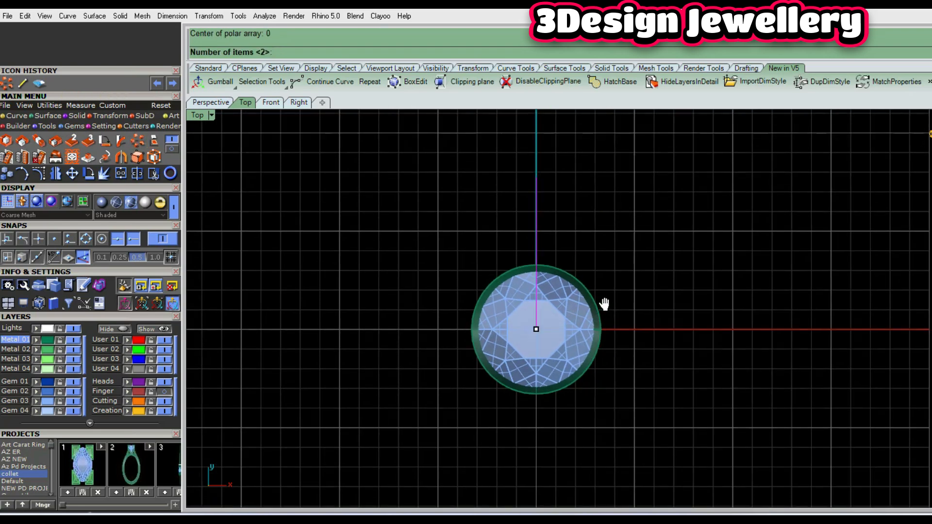
pyautogui.press('Return')
pyautogui.press('Return')
pyautogui.press('Return')
pyautogui.scroll(3, 609, 304)
pyautogui.moveTo(574, 270); pyautogui.dragTo(571, 232, button='right')
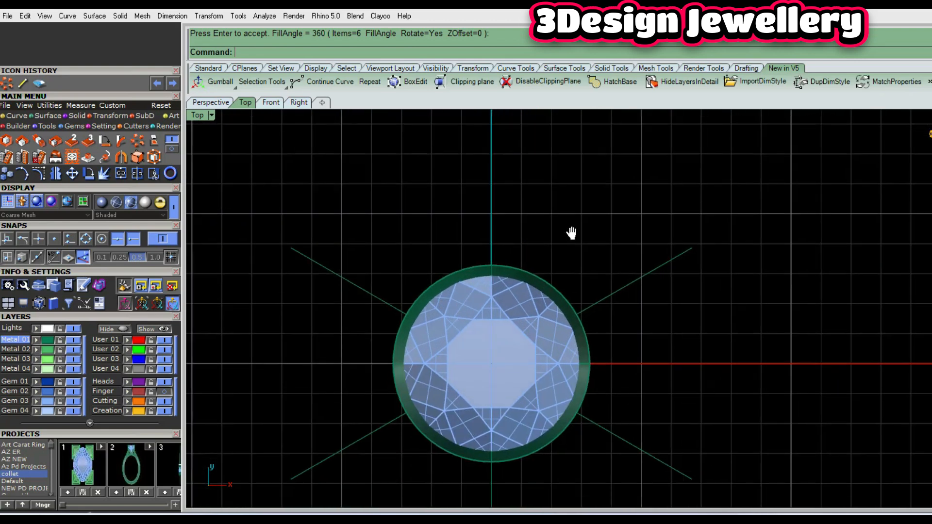
pyautogui.scroll(-3, 579, 263)
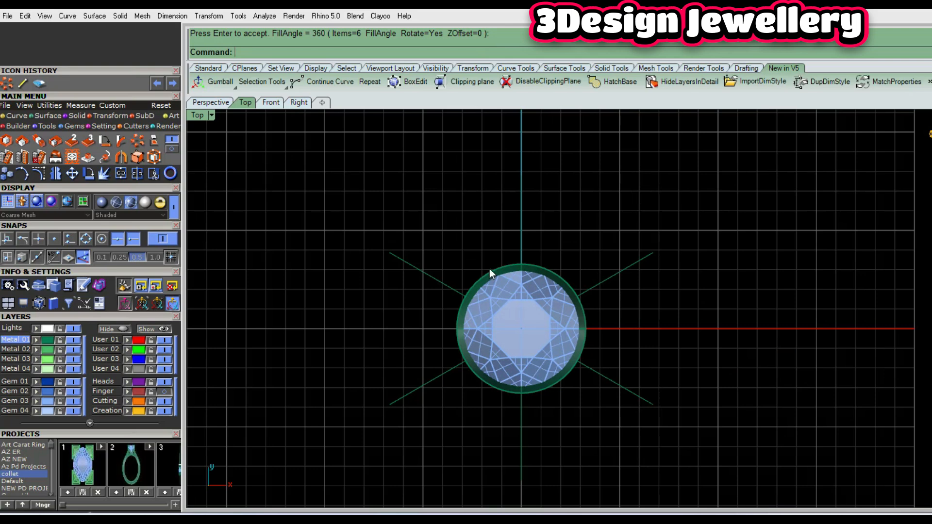
# - Rotate the six arrayed lines 90 degrees around the origin in the Top view
pyautogui.write('sv')
pyautogui.press('Return')
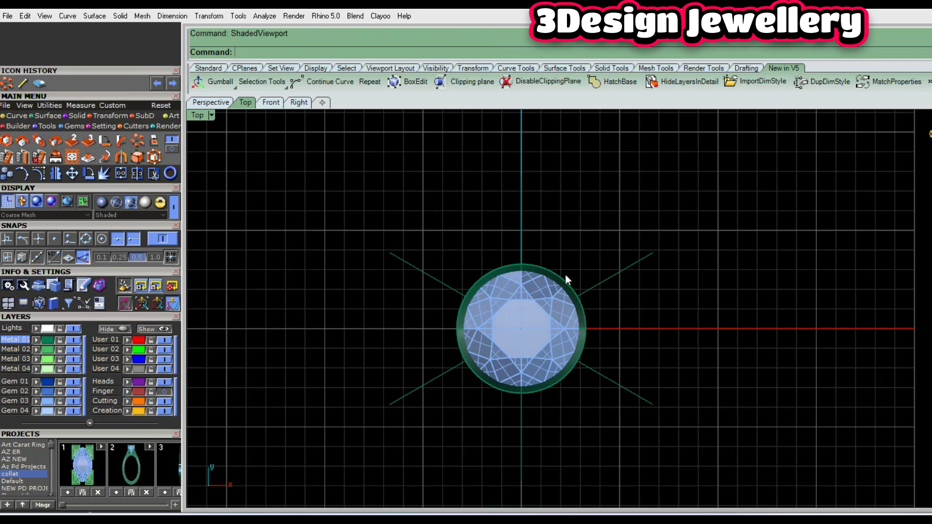
pyautogui.click(589, 369)
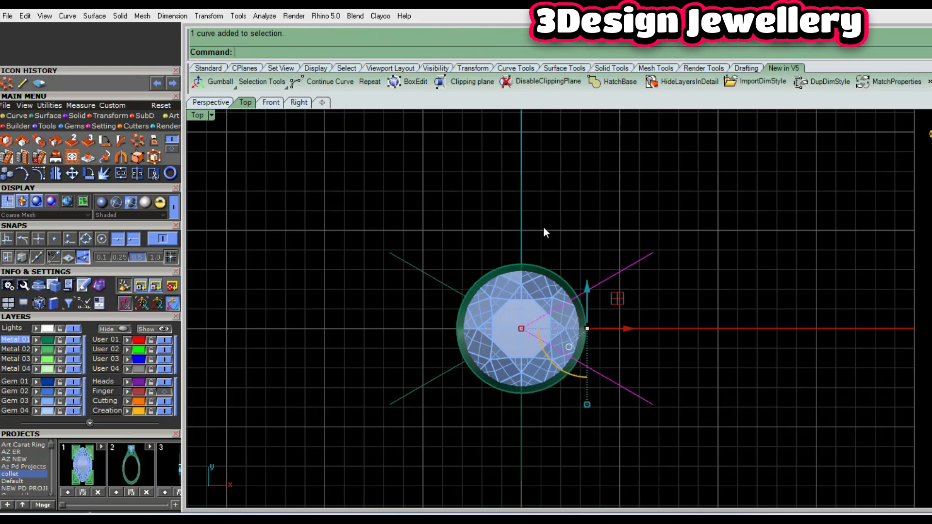
pyautogui.keyDown('shift'); pyautogui.click(525, 444); pyautogui.keyUp('shift')
pyautogui.moveTo(526, 445); pyautogui.dragTo(528, 378, button='right')
pyautogui.write('ro')
pyautogui.press('Return')
pyautogui.write('0')
pyautogui.press('Return')
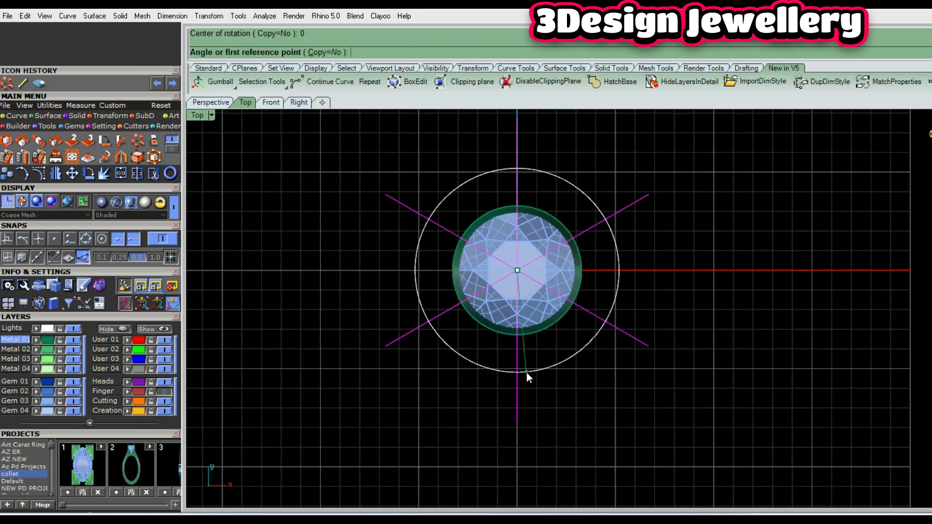
pyautogui.click(622, 270)
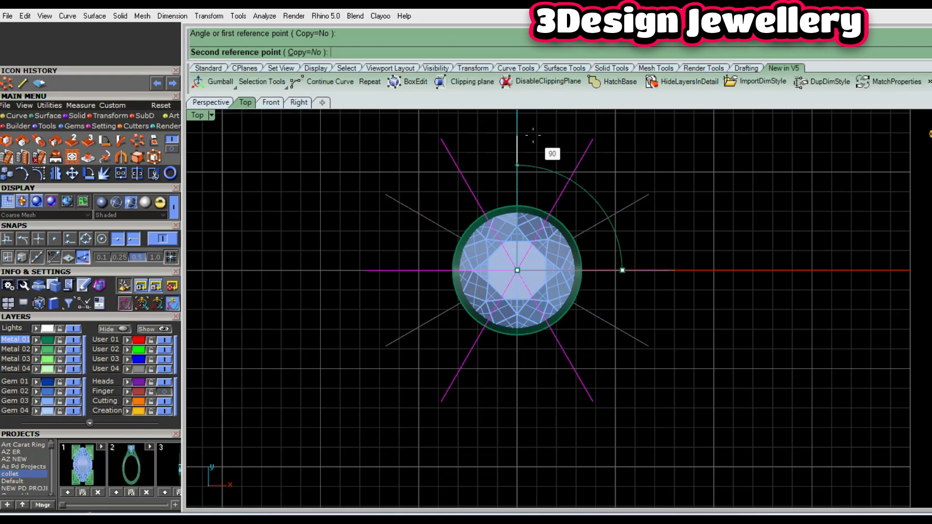
pyautogui.click(564, 162)
pyautogui.scroll(1, 556, 210)
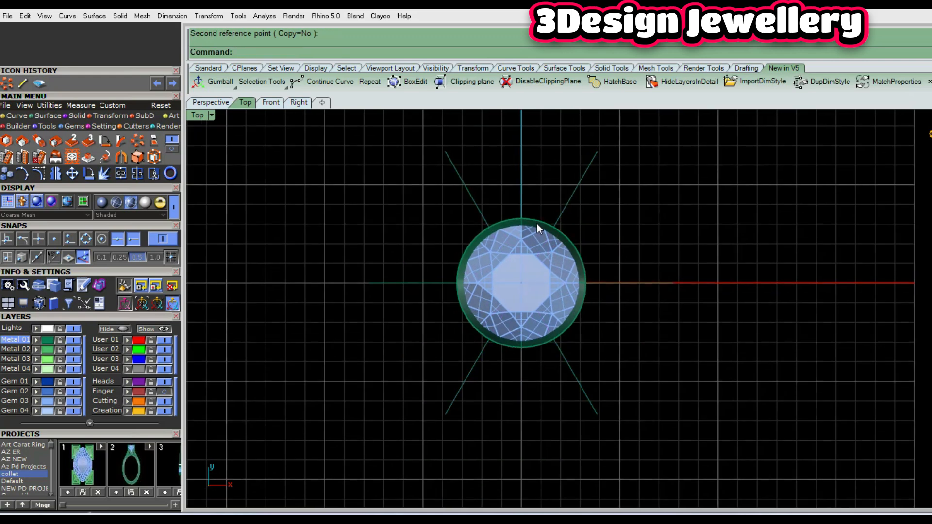
# - Display the Top view in wireframe and ungroup the six radial lines
pyautogui.scroll(1, 537, 223)
pyautogui.write('w')
pyautogui.press('Return')
pyautogui.click(574, 201)
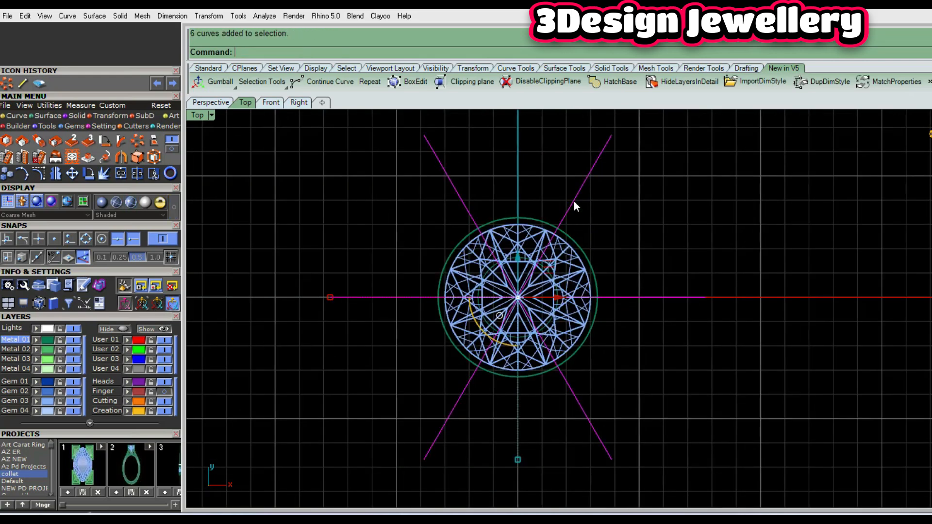
pyautogui.write('ungroup')
pyautogui.press('Return')
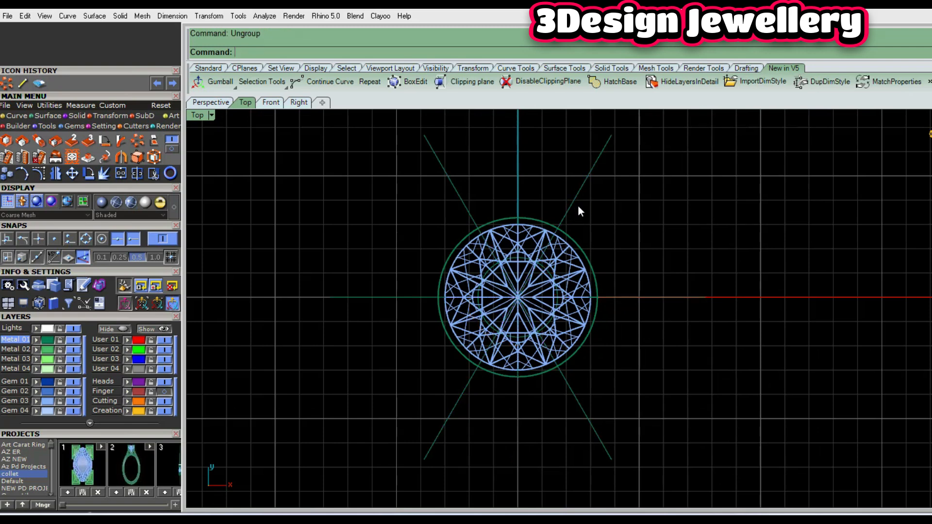
# - Offset the radial line in the upper-right quadrant by 0.4 to both sides
pyautogui.click(575, 203)
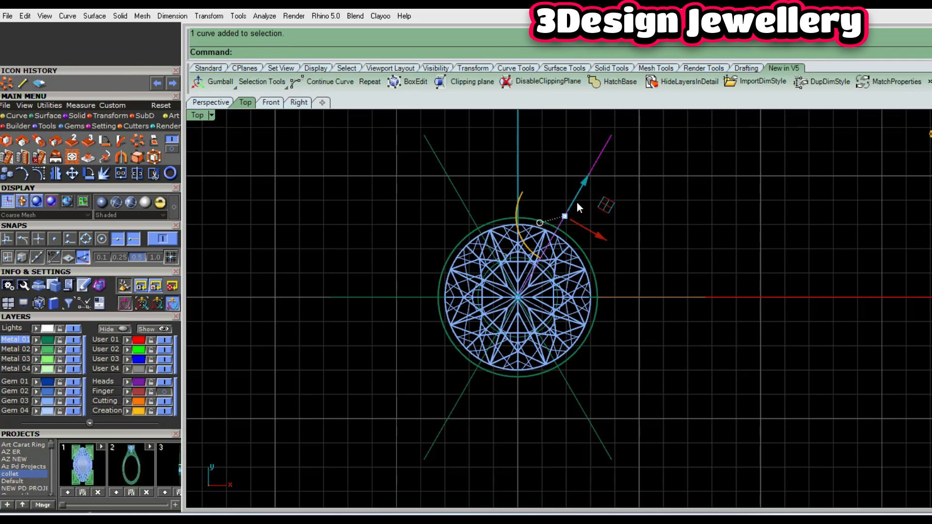
pyautogui.write('O')
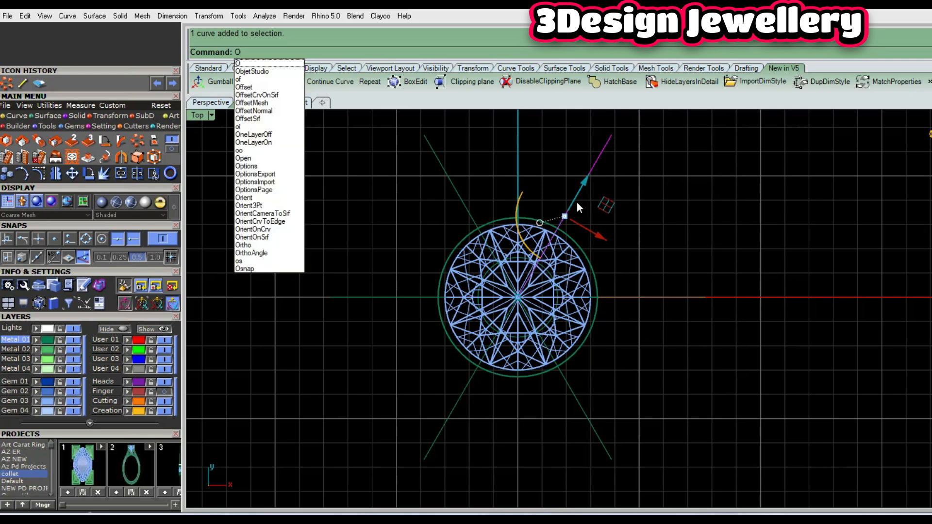
pyautogui.write('ffset')
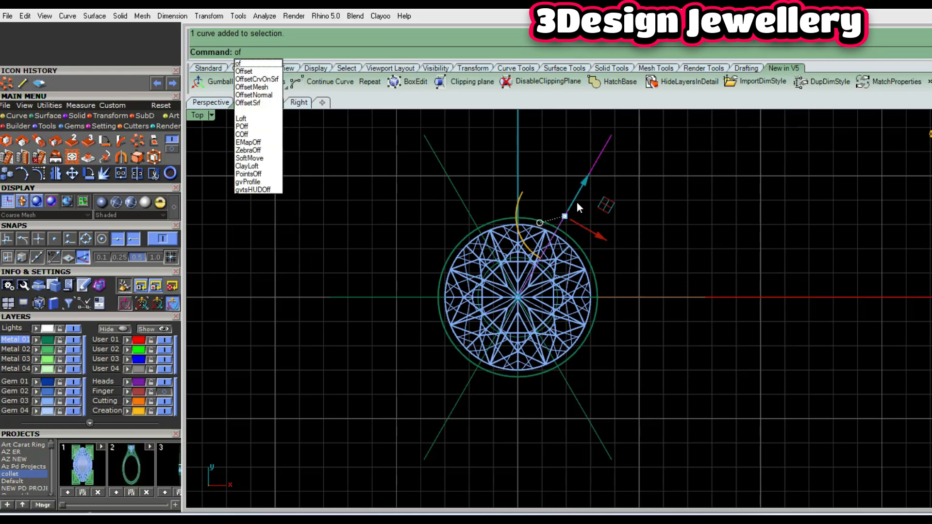
pyautogui.press('Return')
pyautogui.scroll(2, 578, 204)
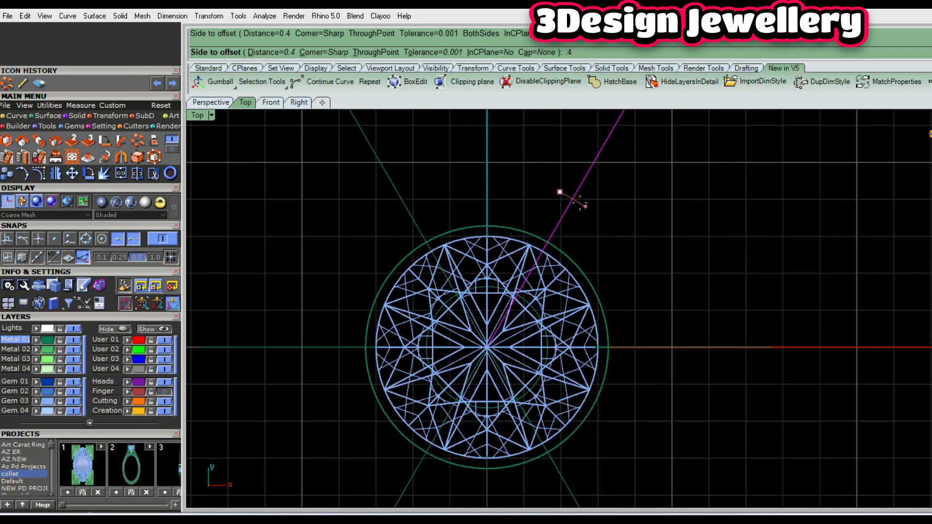
pyautogui.click(572, 209)
pyautogui.moveTo(572, 244); pyautogui.dragTo(557, 226, button='right')
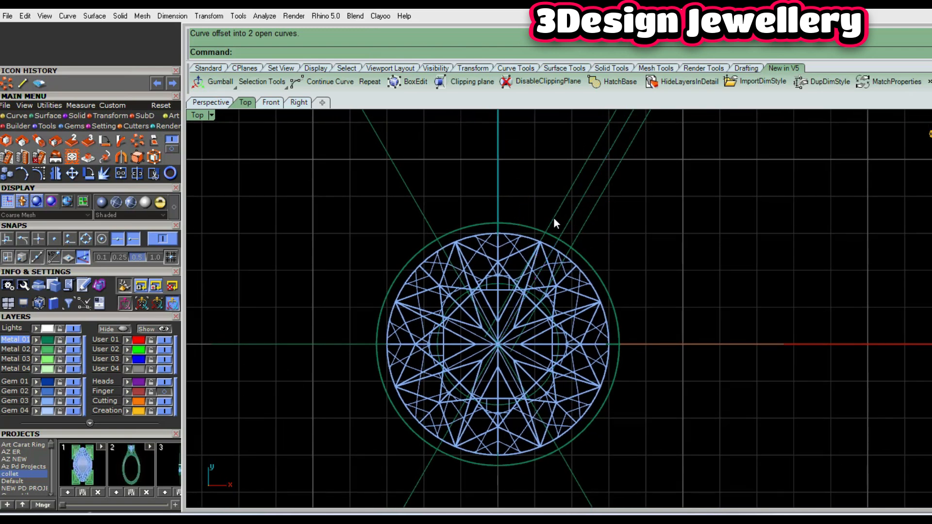
# - Mirror the inner offset line across the Y axis through the origin
pyautogui.click(551, 220)
pyautogui.moveTo(552, 220)
pyautogui.mouseDown(button='right')
pyautogui.moveTo(555, 234)
pyautogui.moveTo(569, 219)
pyautogui.mouseUp(button='right')
pyautogui.write('mm')
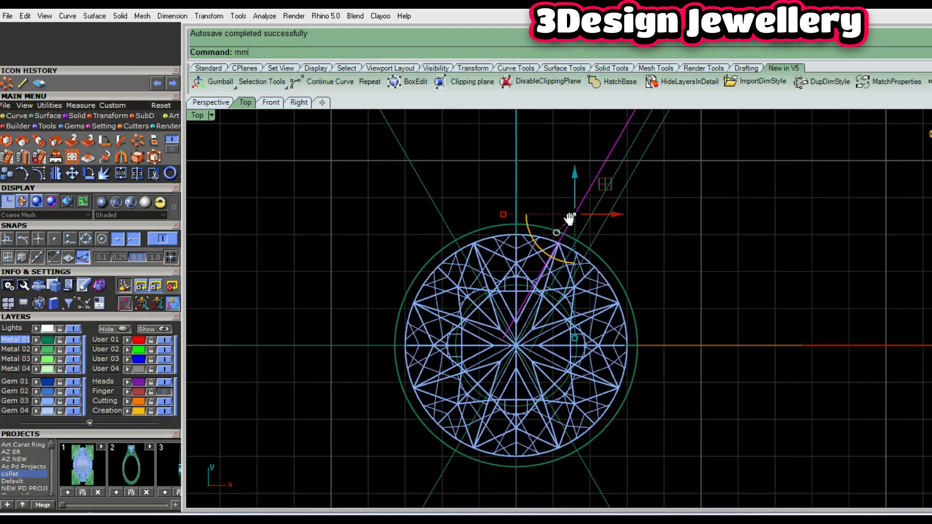
pyautogui.press('Return')
pyautogui.write('0')
pyautogui.press('Return')
pyautogui.keyDown('shift'); pyautogui.click(528, 197); pyautogui.keyUp('shift')
# - Isolate the inner offset line and its mirrored copy by hiding all other objects
pyautogui.click(468, 225)
pyautogui.moveTo(561, 217); pyautogui.dragTo(604, 221, button='right')
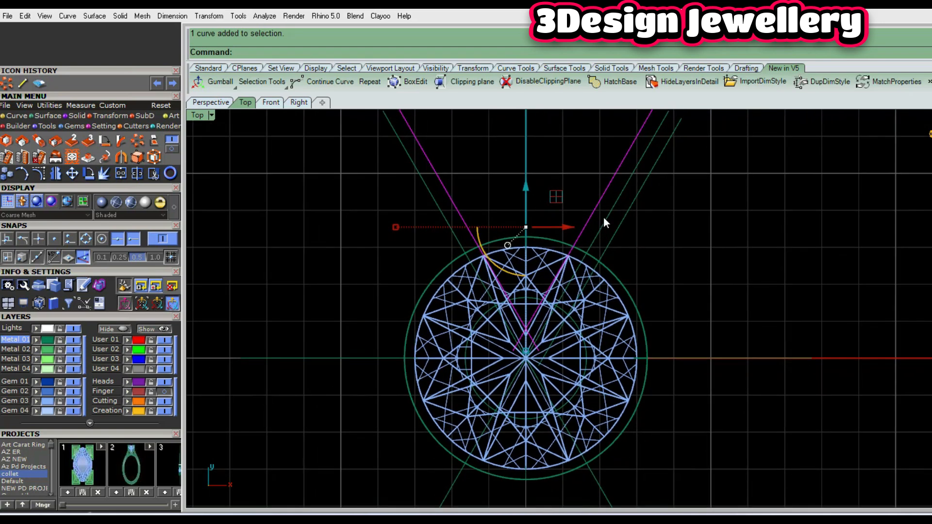
pyautogui.hotkey('ctrl', 'l')
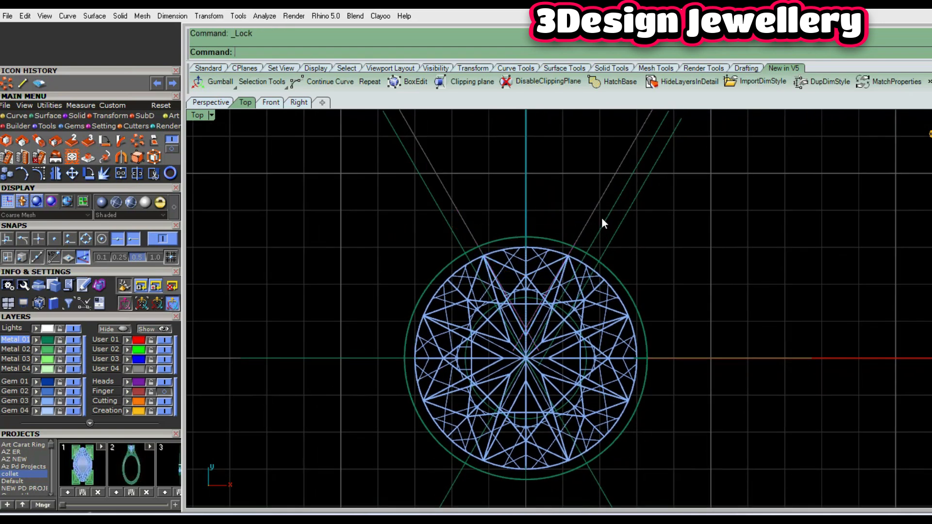
pyautogui.hotkey('ctrl', 'a')
pyautogui.hotkey('ctrl', 'h')
pyautogui.moveTo(560, 290); pyautogui.dragTo(559, 345, button='right')
pyautogui.hotkey('ctrl', 'alt', 'l')
# - Trim the crossing lower ends of the two lines so they meet in a V
pyautogui.moveTo(608, 339); pyautogui.dragTo(541, 332)
pyautogui.moveTo(551, 335); pyautogui.dragTo(554, 317, button='right')
pyautogui.write('t')
pyautogui.press('Return')
pyautogui.click(524, 332)
pyautogui.click(541, 325)
pyautogui.press('Return')
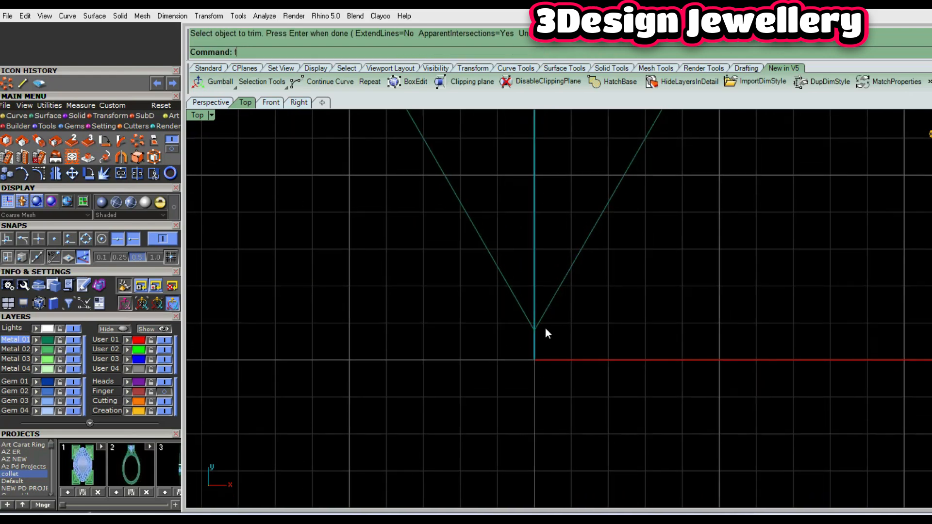
# - Try a 0.3 radius fillet at the tip of the V and undo it
pyautogui.write('f')
pyautogui.press('Return')
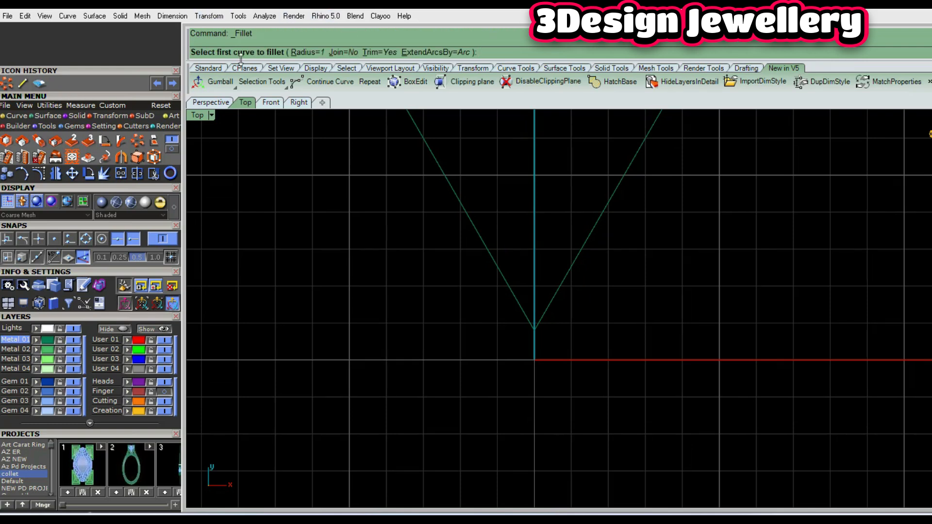
pyautogui.press('Escape')
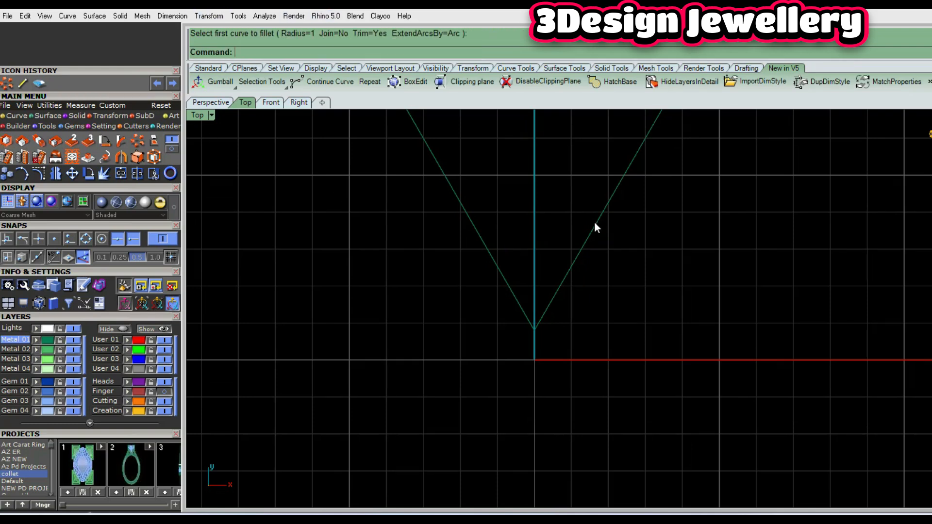
pyautogui.press('Return')
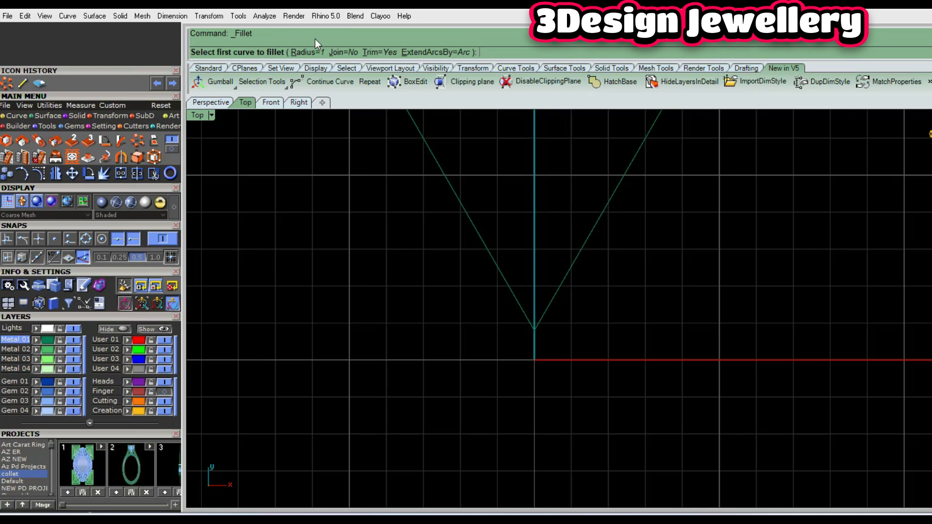
pyautogui.click(310, 50)
pyautogui.write('.3')
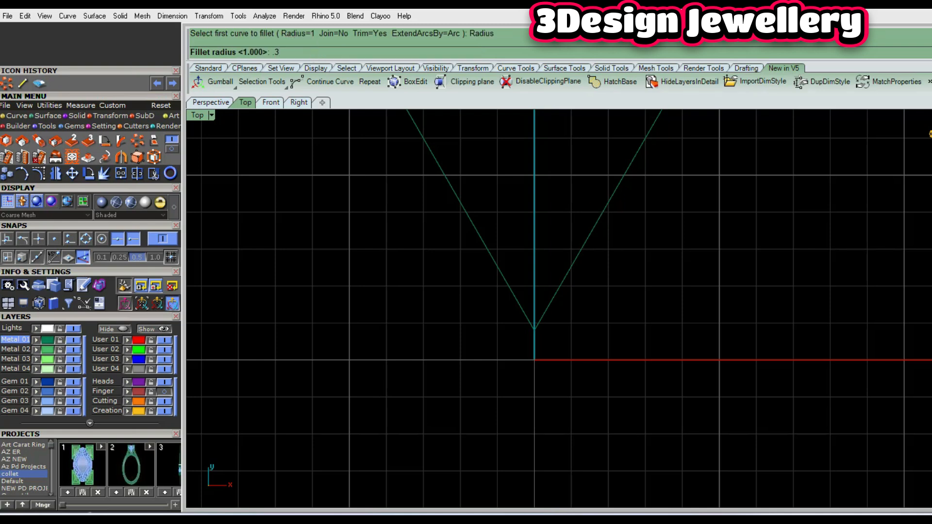
pyautogui.press('Return')
pyautogui.click(517, 307)
pyautogui.click(559, 292)
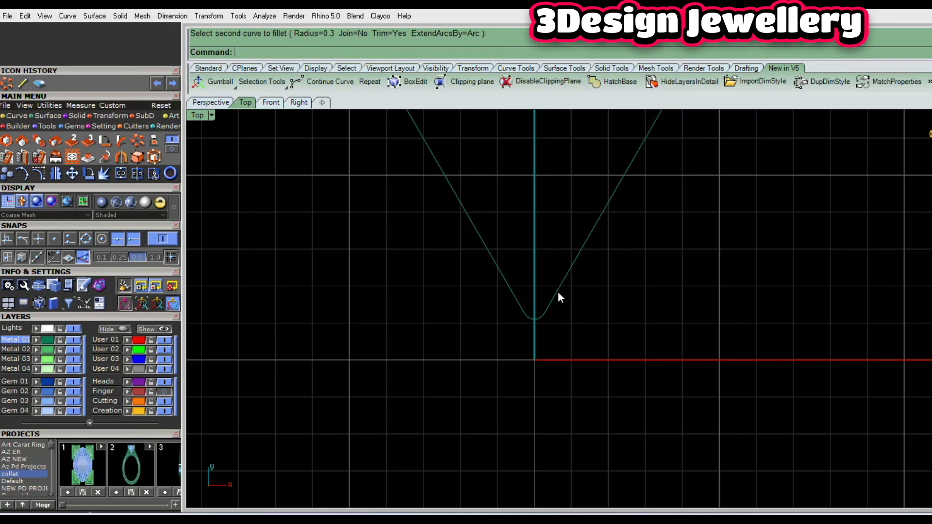
pyautogui.hotkey('ctrl', 'z')
# - Fillet the tip of the V between the two lines with a radius of 0.6
pyautogui.press('Return')
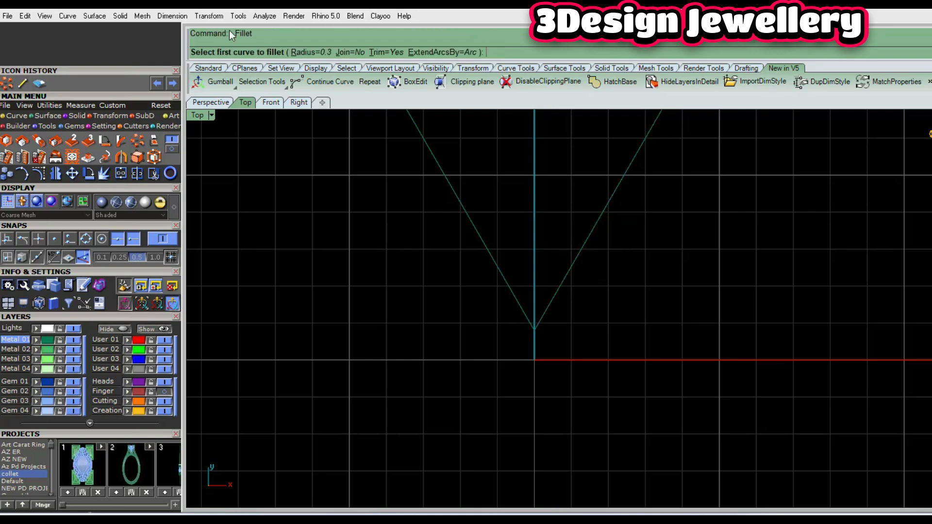
pyautogui.click(318, 55)
pyautogui.write('.6')
pyautogui.press('Return')
pyautogui.click(506, 293)
pyautogui.click(552, 298)
# - Draw a straight horizontal line across the upper part of the V, crossing both of its sides
pyautogui.scroll(-1, 561, 300)
pyautogui.moveTo(578, 314); pyautogui.dragTo(580, 305, button='right')
pyautogui.write('line')
pyautogui.press('Return')
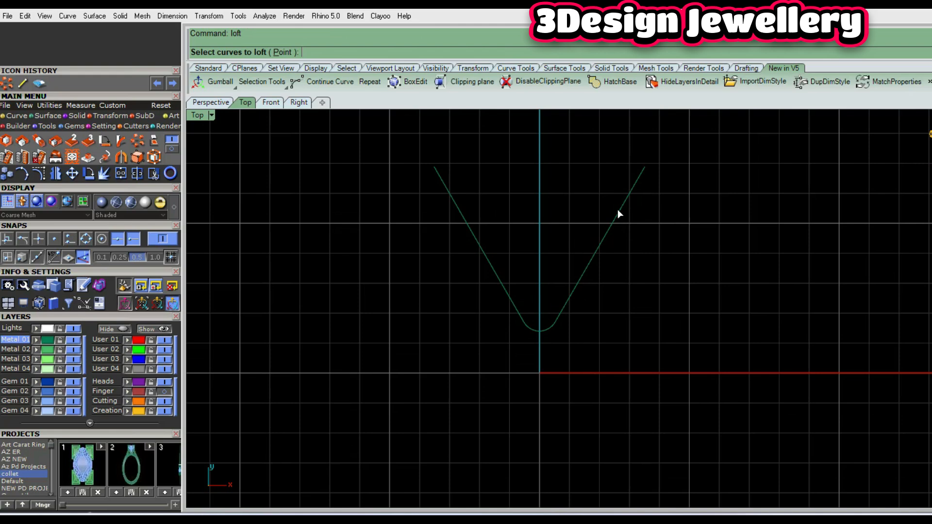
pyautogui.moveTo(618, 212); pyautogui.dragTo(624, 260, button='right')
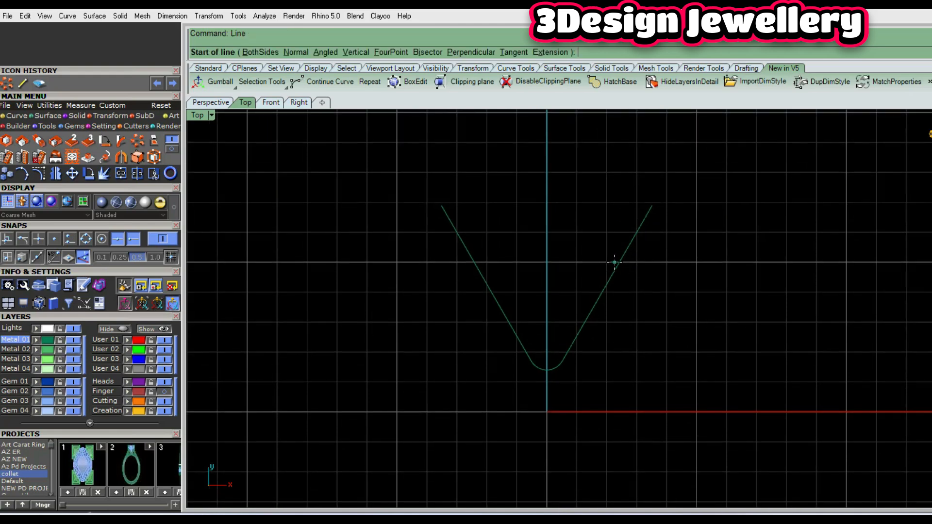
pyautogui.click(636, 265)
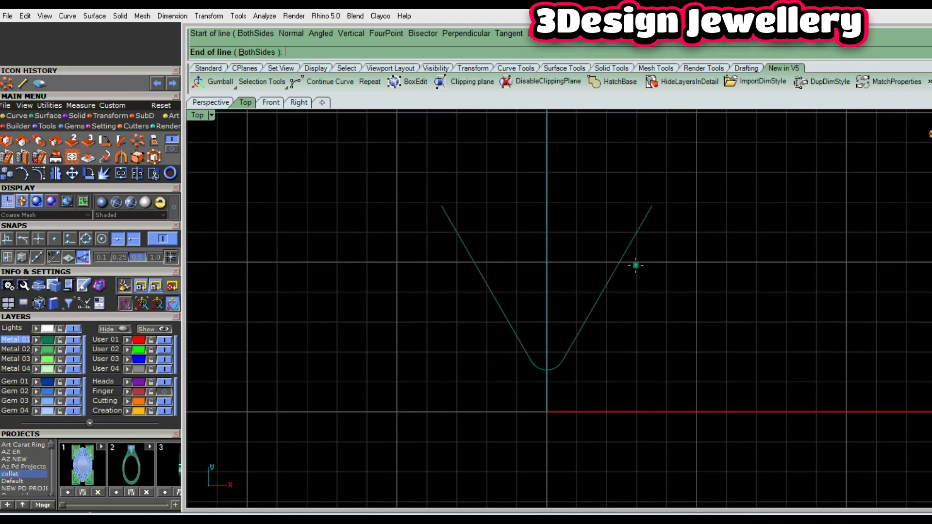
pyautogui.click(357, 266)
# - Trim the V's ends above the horizontal line and the line's overhang to form a closed outline
pyautogui.moveTo(767, 282); pyautogui.dragTo(335, 221)
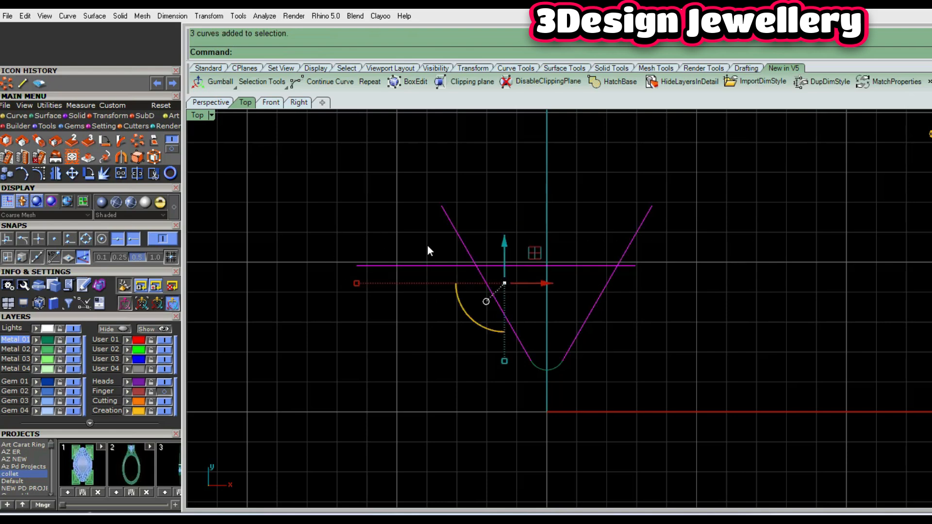
pyautogui.write('trim')
pyautogui.press('Return')
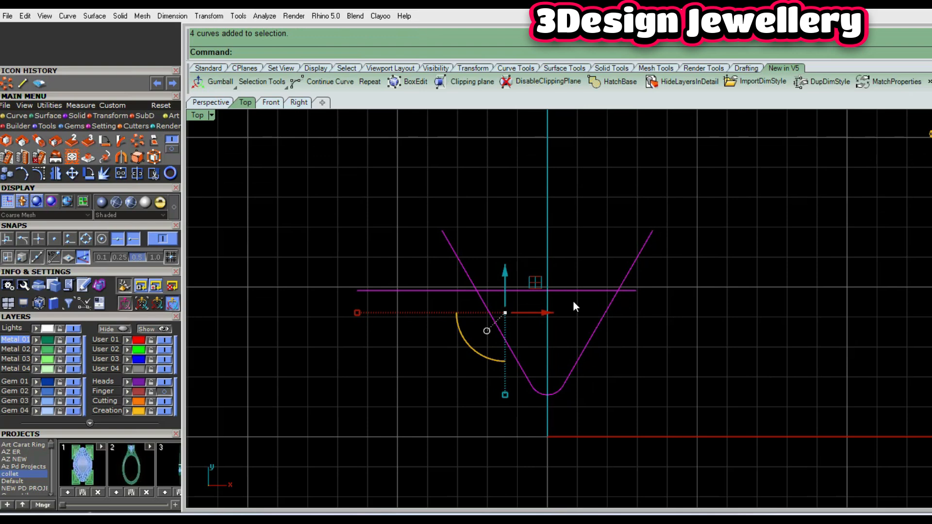
pyautogui.write('trim')
pyautogui.press('Return')
pyautogui.click(633, 273)
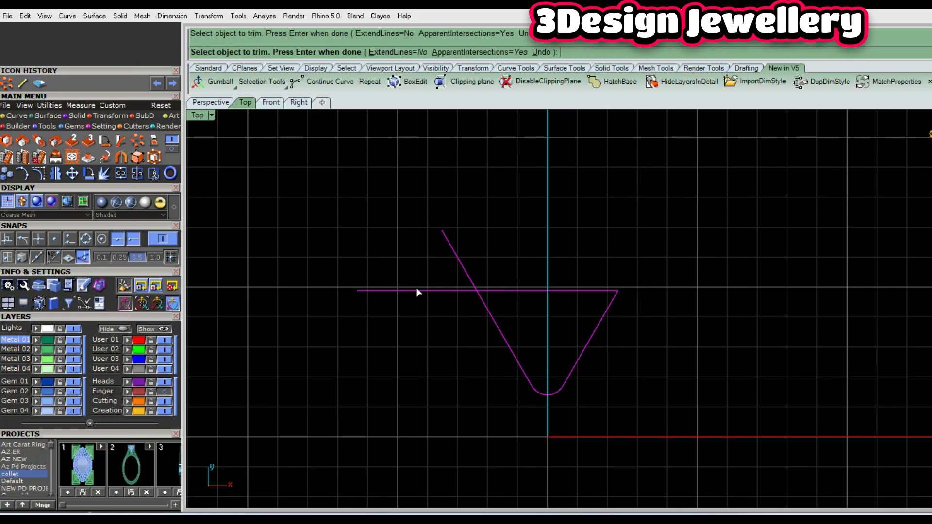
pyautogui.rightClick(552, 367)
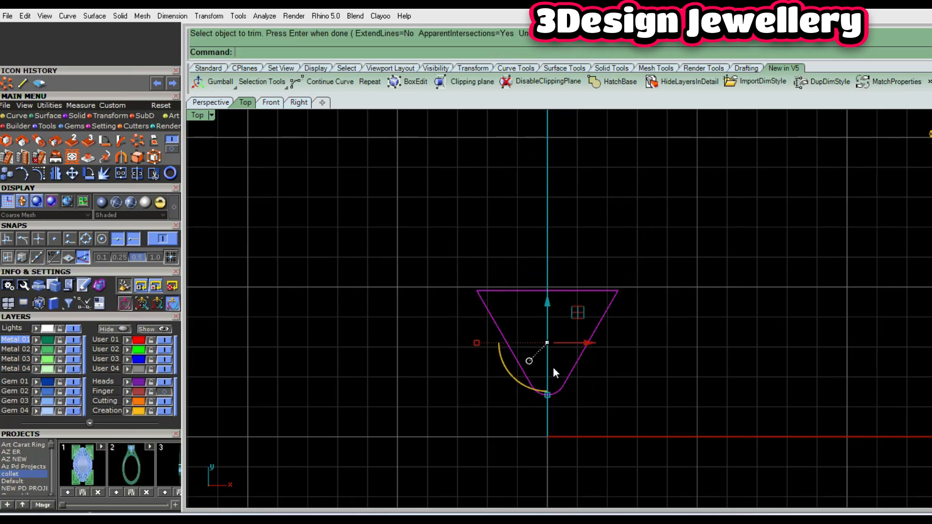
# - Join the four outline curves into one closed profile and show all hidden objects
pyautogui.moveTo(700, 392); pyautogui.dragTo(485, 264)
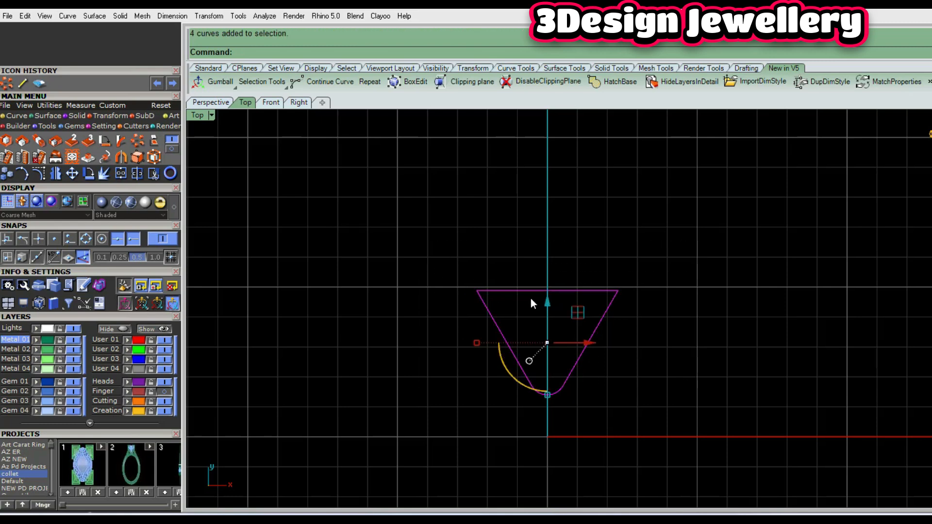
pyautogui.moveTo(531, 299); pyautogui.dragTo(522, 272, button='right')
pyautogui.hotkey('ctrl', 'j')
pyautogui.write('show')
pyautogui.press('Return')
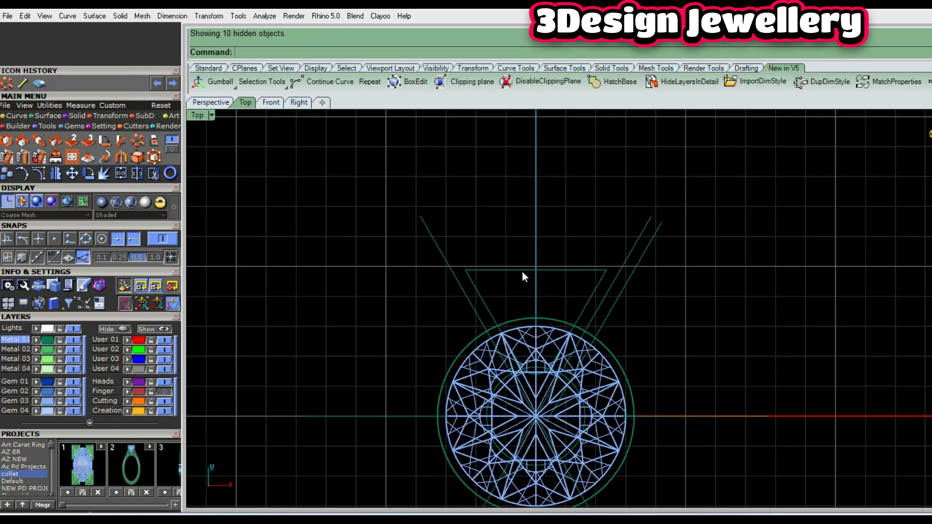
# - Display the Top view shaded, switch to the four-view layout and maximise the Front view
pyautogui.scroll(3, 566, 337)
pyautogui.click(599, 292)
pyautogui.scroll(-2, 613, 301)
pyautogui.moveTo(611, 304)
pyautogui.keyDown('ctrl'); pyautogui.keyDown('shift'); pyautogui.mouseDown(button='right')
pyautogui.moveTo(641, 327)
pyautogui.moveTo(506, 218)
pyautogui.moveTo(614, 287)
pyautogui.moveTo(495, 291)
pyautogui.moveTo(489, 330)
pyautogui.moveTo(591, 366)
pyautogui.mouseUp(button='right'); pyautogui.keyUp('shift'); pyautogui.keyUp('ctrl')
pyautogui.write('sv')
pyautogui.press('Return')
pyautogui.press('F4')
pyautogui.press('F4')
pyautogui.scroll(4, 360, 415)
pyautogui.scroll(2, 366, 392)
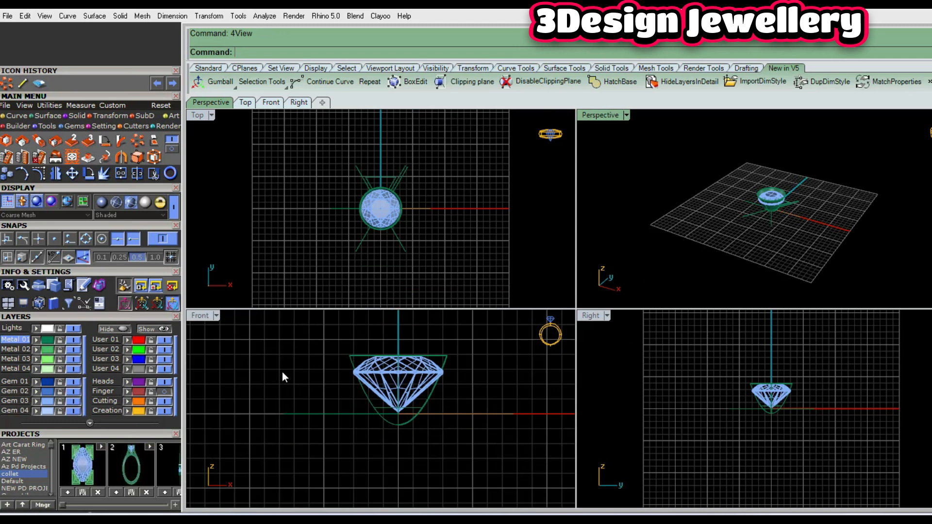
pyautogui.doubleClick(196, 316)
# - Apply CageEdit to the paraboloid with a BoundingBox cage, World coordinates and a Global editing region
pyautogui.click(531, 302)
pyautogui.moveTo(607, 295); pyautogui.dragTo(595, 283, button='right')
pyautogui.write('ce')
pyautogui.press('Return')
pyautogui.write('b')
pyautogui.press('Return')
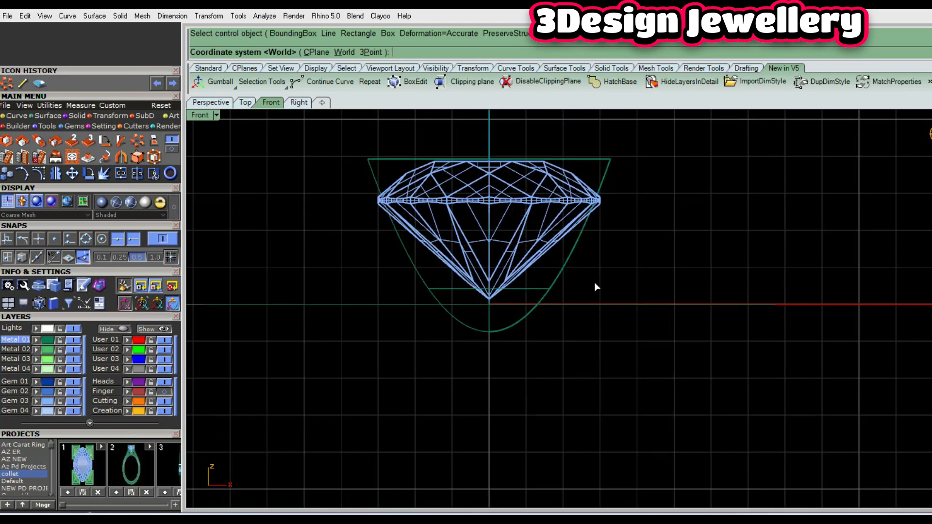
pyautogui.press('Return')
pyautogui.press('Return')
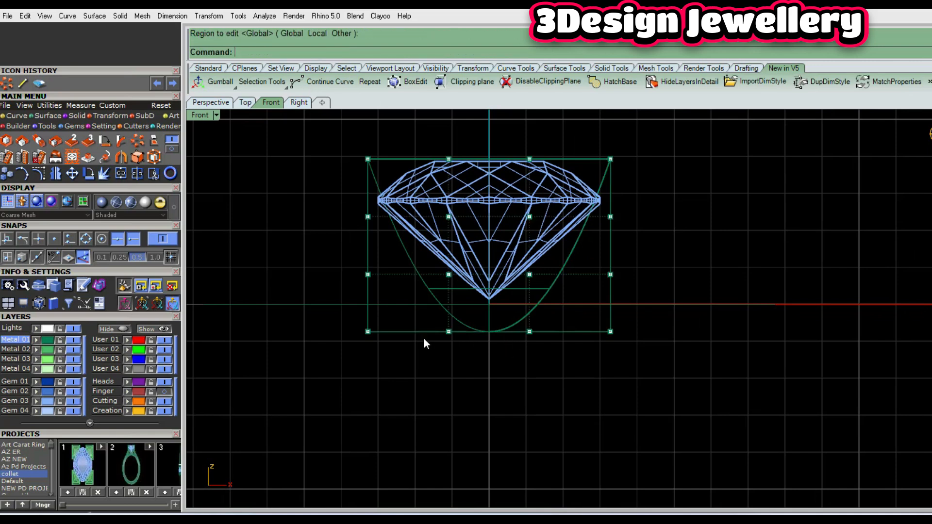
pyautogui.press('Return')
# - Select the lower two rows of cage points without the radial lines and scale them inward to narrow the paraboloid's lower part
pyautogui.moveTo(304, 266); pyautogui.dragTo(688, 357)
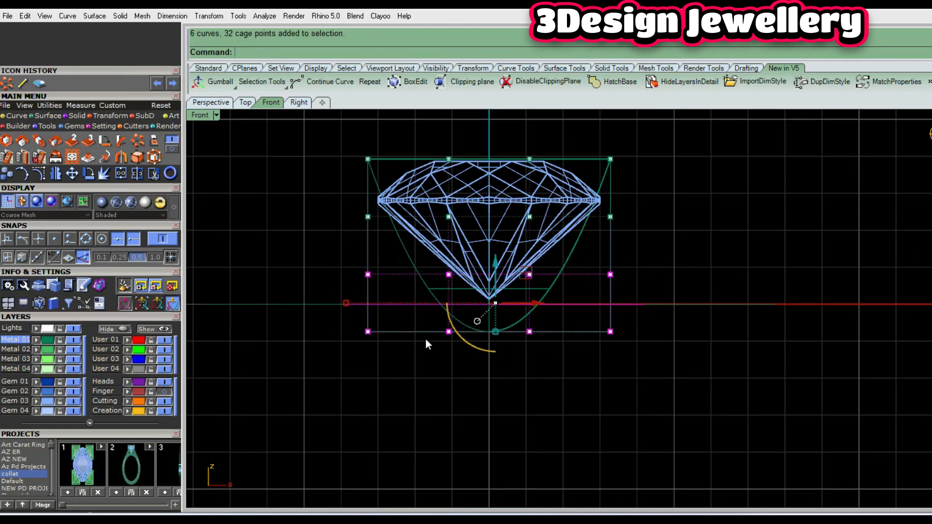
pyautogui.keyDown('ctrl'); pyautogui.moveTo(401, 316); pyautogui.dragTo(393, 305); pyautogui.keyUp('ctrl')
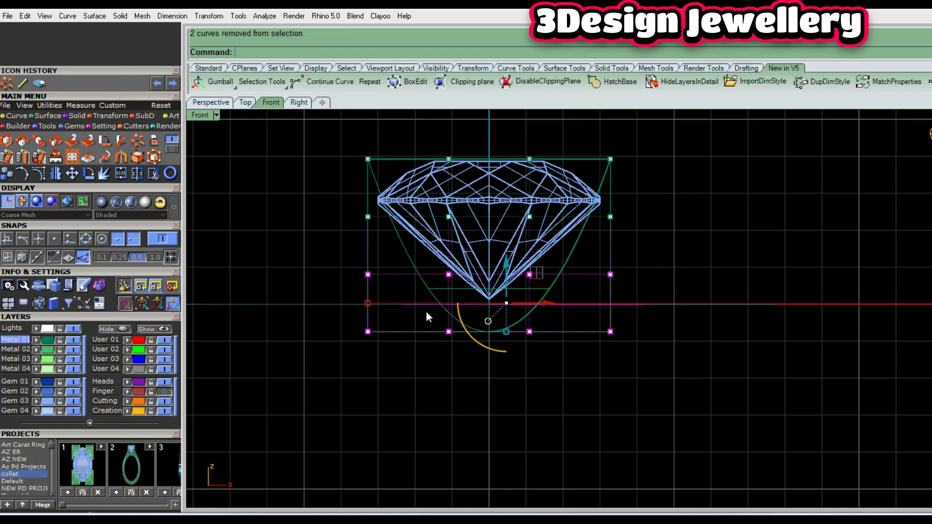
pyautogui.keyDown('ctrl'); pyautogui.keyDown('shift'); pyautogui.moveTo(579, 281); pyautogui.dragTo(503, 290, button='right'); pyautogui.keyUp('shift'); pyautogui.keyUp('ctrl')
pyautogui.scroll(3, 502, 291)
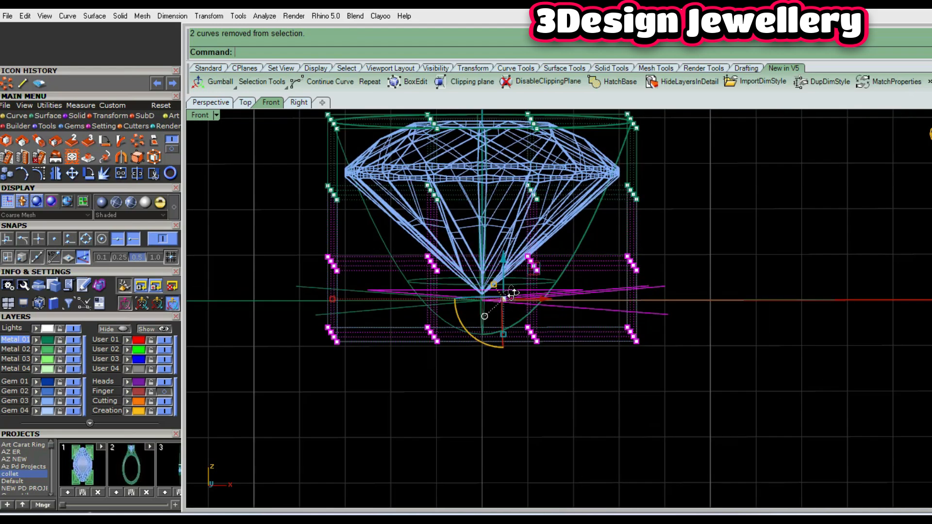
pyautogui.keyDown('ctrl'); pyautogui.moveTo(462, 298); pyautogui.dragTo(464, 298); pyautogui.keyUp('ctrl')
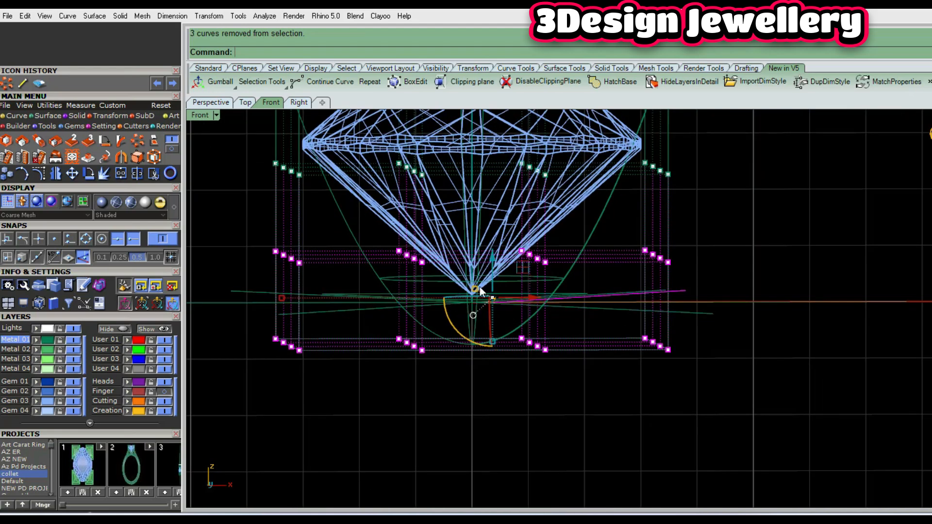
pyautogui.keyDown('ctrl'); pyautogui.keyDown('shift'); pyautogui.moveTo(480, 287); pyautogui.dragTo(485, 304, button='right'); pyautogui.keyUp('shift'); pyautogui.keyUp('ctrl')
pyautogui.moveTo(278, 265); pyautogui.dragTo(299, 265)
pyautogui.scroll(-5, 525, 229)
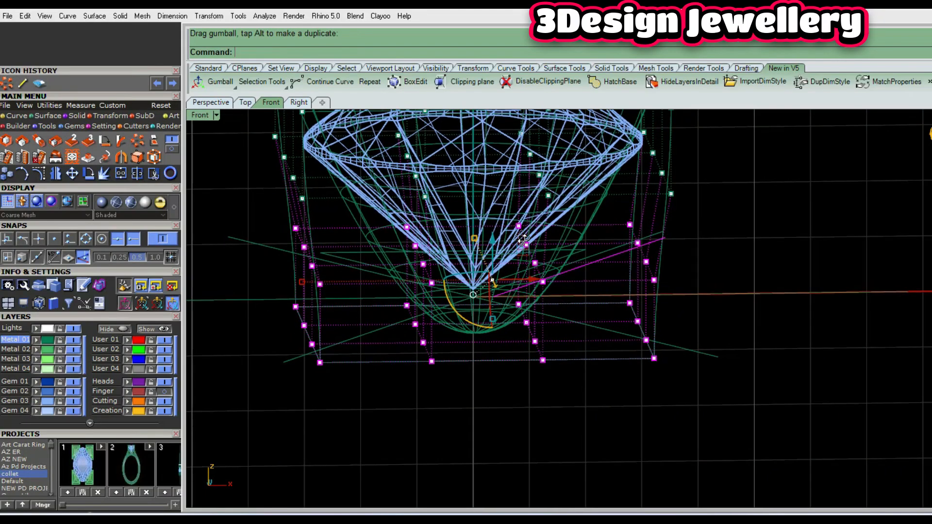
# - Turn off the cage points and delete the control cage around the paraboloid
pyautogui.keyDown('ctrl'); pyautogui.keyDown('shift'); pyautogui.moveTo(495, 311); pyautogui.dragTo(508, 330, button='right'); pyautogui.keyUp('shift'); pyautogui.keyUp('ctrl')
pyautogui.press('Escape')
pyautogui.press('Escape')
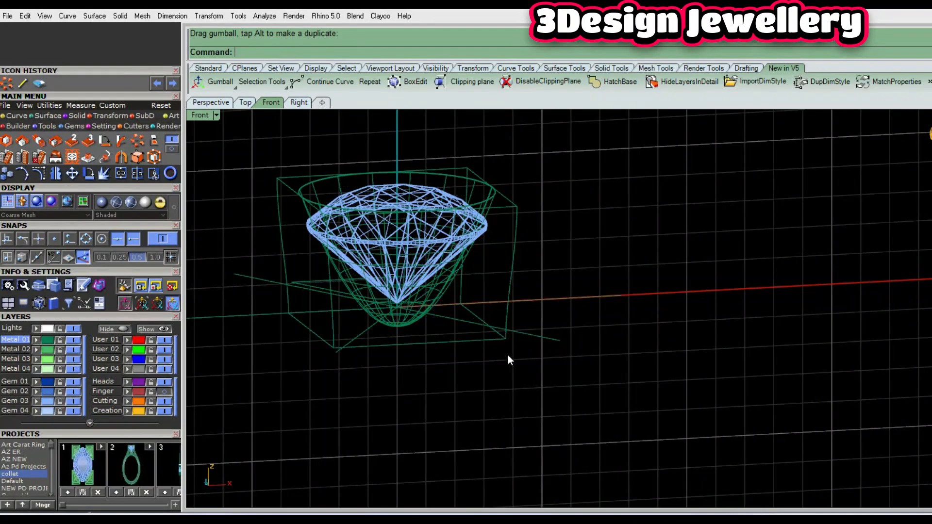
pyautogui.press('Delete')
# - Offset the paraboloid surface outward by 0.8 mm as a solid with round corners, deleting the input surface
pyautogui.keyDown('ctrl'); pyautogui.keyDown('shift'); pyautogui.moveTo(482, 246); pyautogui.dragTo(554, 174, button='right'); pyautogui.keyUp('shift'); pyautogui.keyUp('ctrl')
pyautogui.scroll(4, 561, 205)
pyautogui.click(561, 205)
pyautogui.keyDown('ctrl'); pyautogui.keyDown('shift'); pyautogui.moveTo(558, 236); pyautogui.dragTo(559, 253, button='right'); pyautogui.keyUp('shift'); pyautogui.keyUp('ctrl')
pyautogui.write('4')
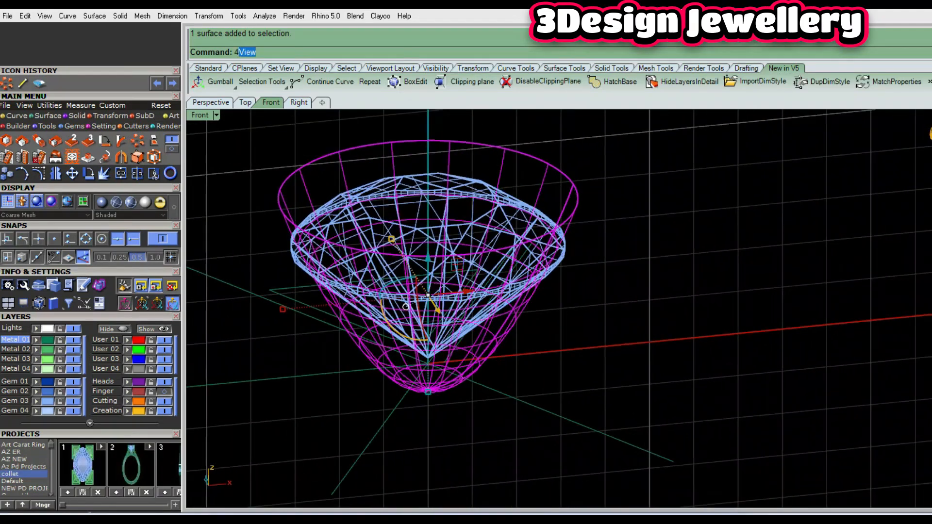
pyautogui.press('Return')
pyautogui.scroll(10, 381, 389)
pyautogui.moveTo(422, 370); pyautogui.dragTo(417, 361, button='right')
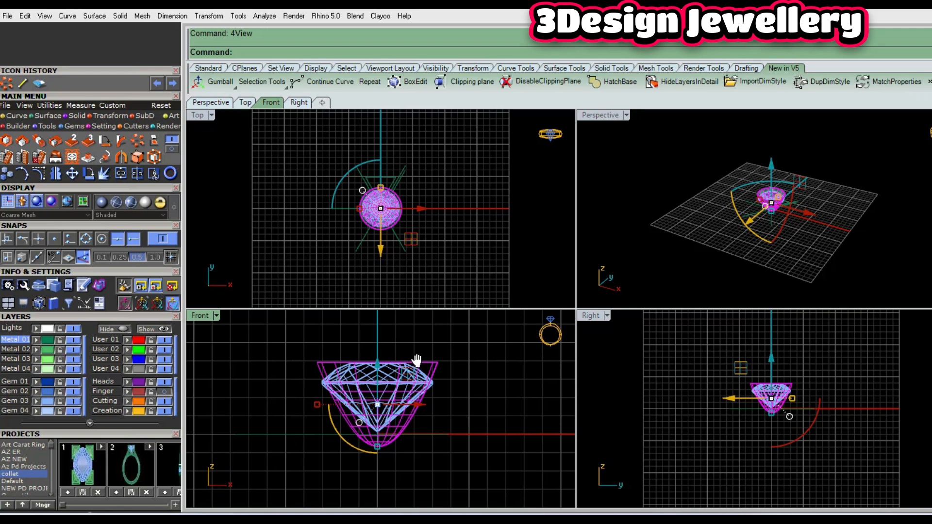
pyautogui.write('os')
pyautogui.press('Return')
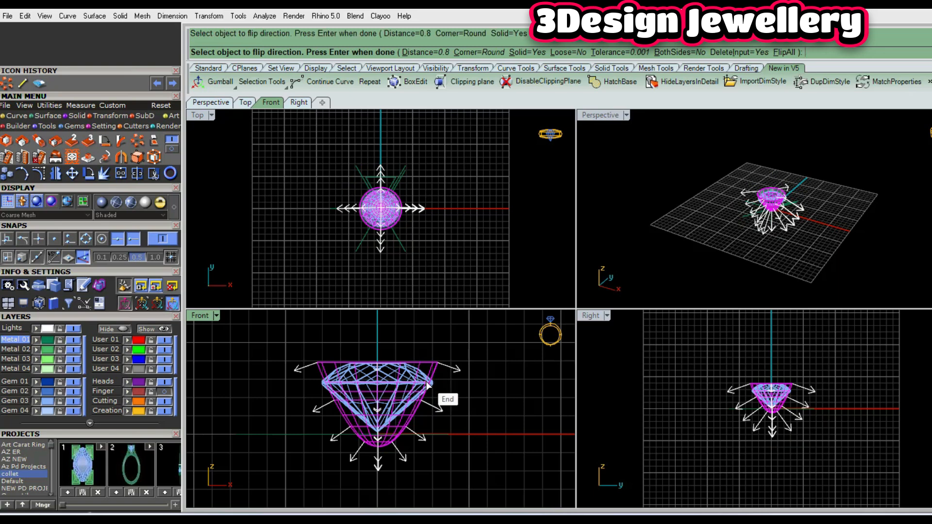
pyautogui.press('Return')
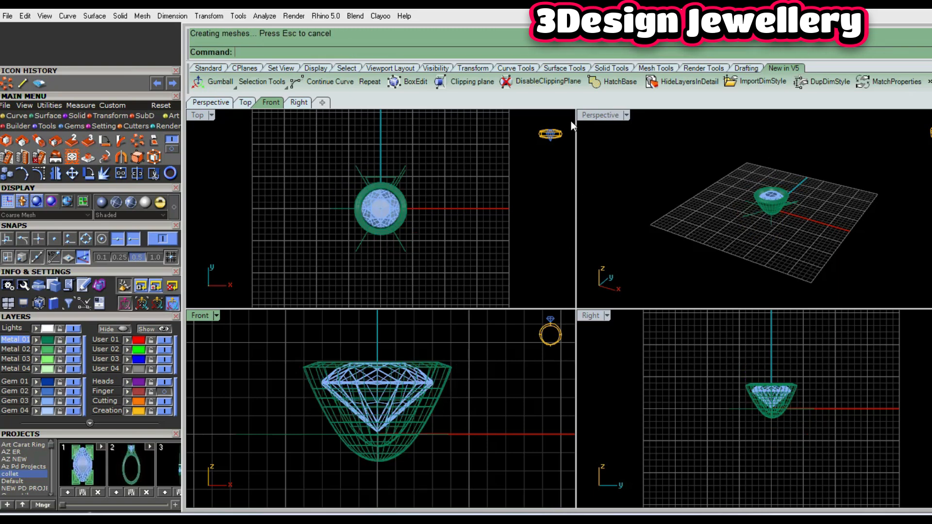
# - Inspect the offset bowl in a maximised Perspective view, return to the four-view layout and maximise the Top view
pyautogui.doubleClick(608, 116)
pyautogui.moveTo(607, 118); pyautogui.dragTo(629, 333, button='right')
pyautogui.press('F4')
pyautogui.press('F4')
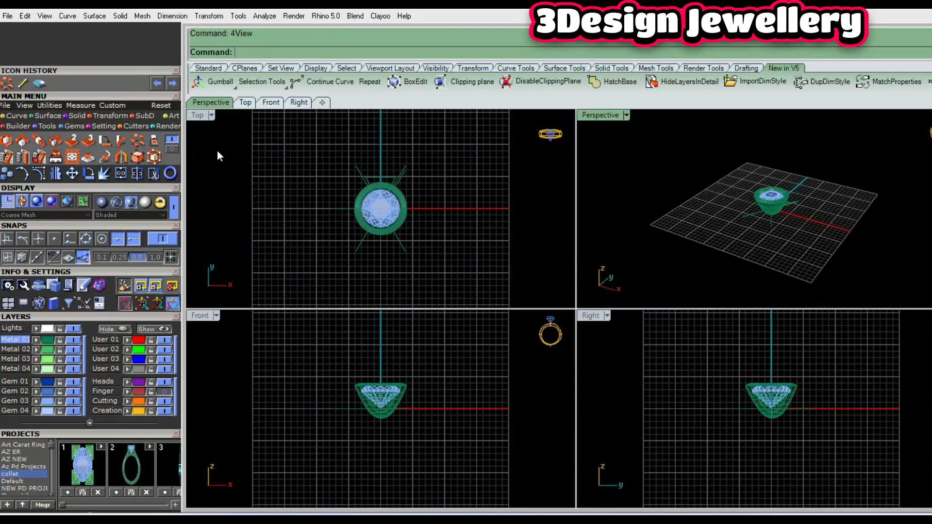
pyautogui.click(200, 119)
pyautogui.doubleClick(200, 118)
pyautogui.scroll(4, 546, 255)
# - Extrude the closed rounded triangular profile about 5 mm to both sides as a capped solid beside the bowl
pyautogui.click(494, 244)
pyautogui.scroll(-2, 528, 255)
pyautogui.scroll(2, 471, 271)
pyautogui.moveTo(561, 267); pyautogui.dragTo(587, 263, button='right')
pyautogui.scroll(2, 527, 268)
pyautogui.scroll(-2, 742, 294)
pyautogui.keyDown('ctrl'); pyautogui.keyDown('shift'); pyautogui.moveTo(742, 293); pyautogui.dragTo(606, 351, button='right'); pyautogui.keyUp('shift'); pyautogui.keyUp('ctrl')
pyautogui.scroll(2, 605, 351)
pyautogui.write('e')
pyautogui.press('Return')
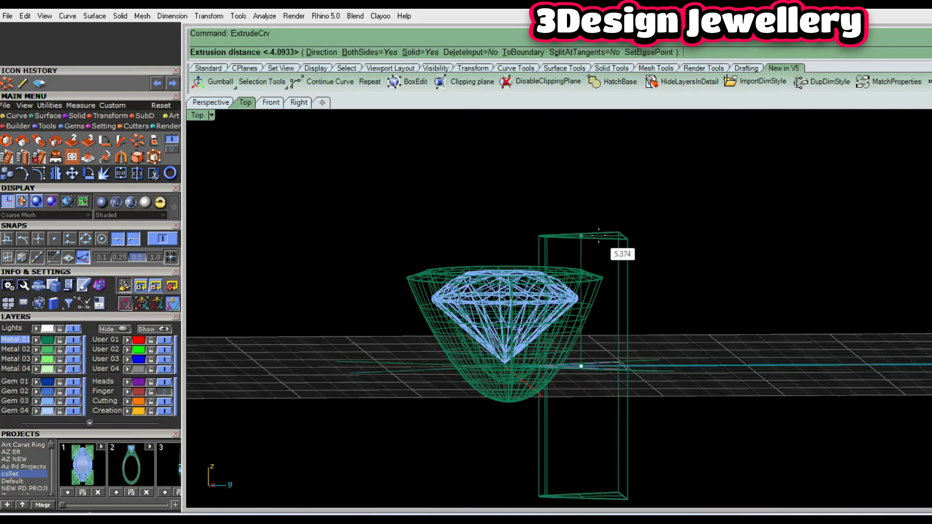
pyautogui.click(604, 246)
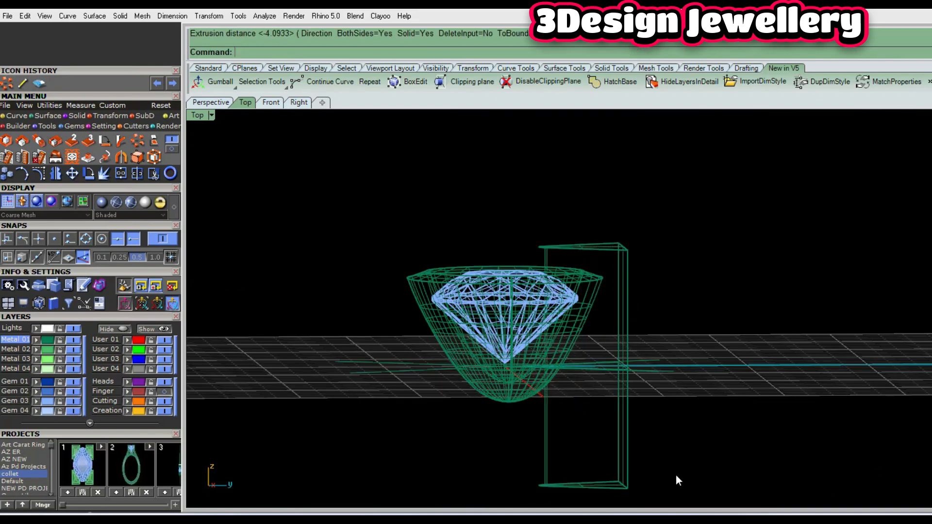
# - Move the extruded triangular block upward to overlap the bowl's height and shade the display
pyautogui.moveTo(582, 337); pyautogui.dragTo(588, 288)
pyautogui.hotkey('ctrl', 'alt', 's')
pyautogui.press('Escape')
pyautogui.moveTo(546, 342); pyautogui.dragTo(527, 323, button='right')
# - Tilt the triangular block slightly so its upper end leans toward the bowl's axis, and return to the four-view layout
pyautogui.click(611, 425)
pyautogui.moveTo(569, 387)
pyautogui.mouseDown(button='right')
pyautogui.moveTo(491, 381)
pyautogui.moveTo(565, 394)
pyautogui.mouseUp(button='right')
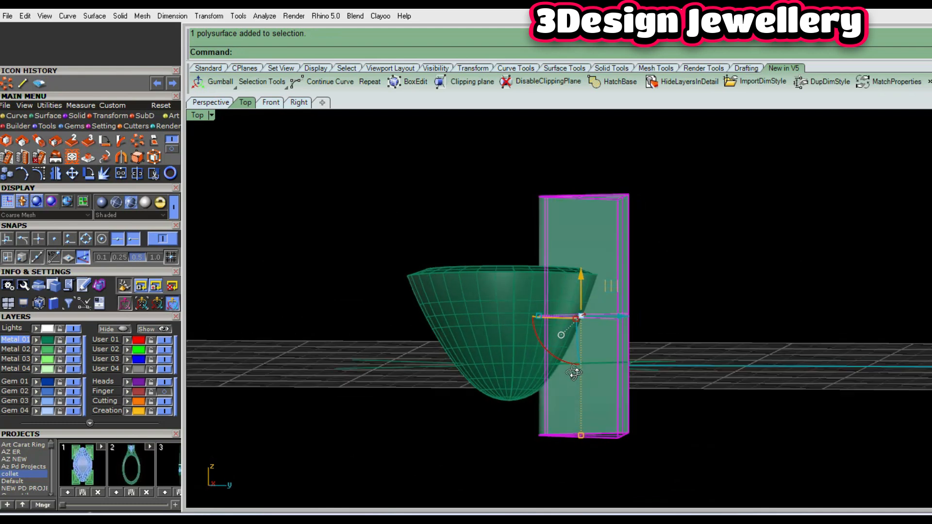
pyautogui.moveTo(569, 363); pyautogui.dragTo(573, 365)
pyautogui.moveTo(573, 364); pyautogui.dragTo(602, 337, button='right')
pyautogui.press('Escape')
pyautogui.click(602, 290)
pyautogui.write('4view')
pyautogui.press('Return')
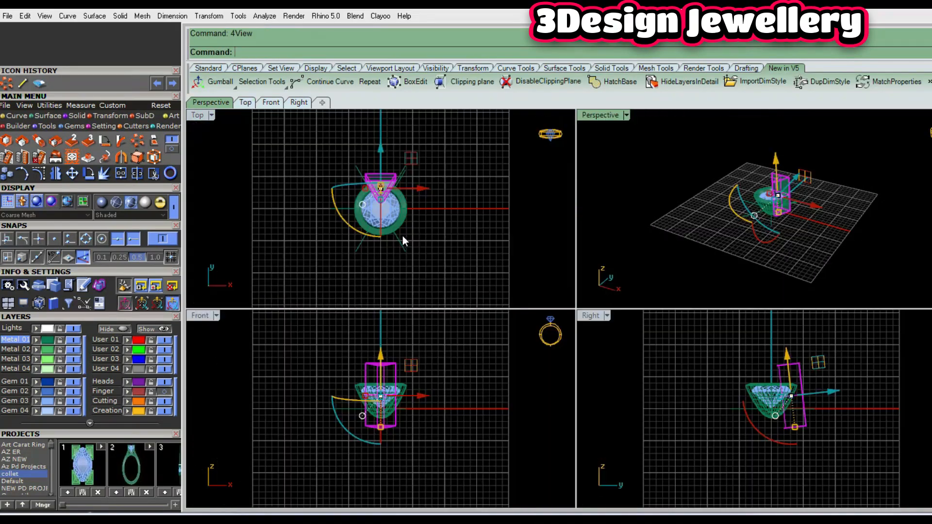
pyautogui.scroll(2, 404, 189)
pyautogui.write('po')
pyautogui.press('Return')
pyautogui.write('0')
pyautogui.press('Return')
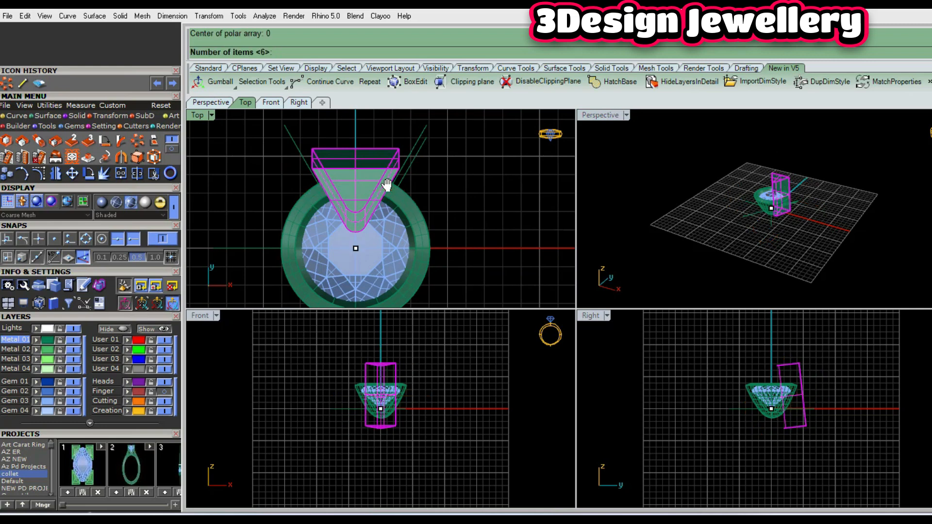
pyautogui.press('Return')
pyautogui.press('Return')
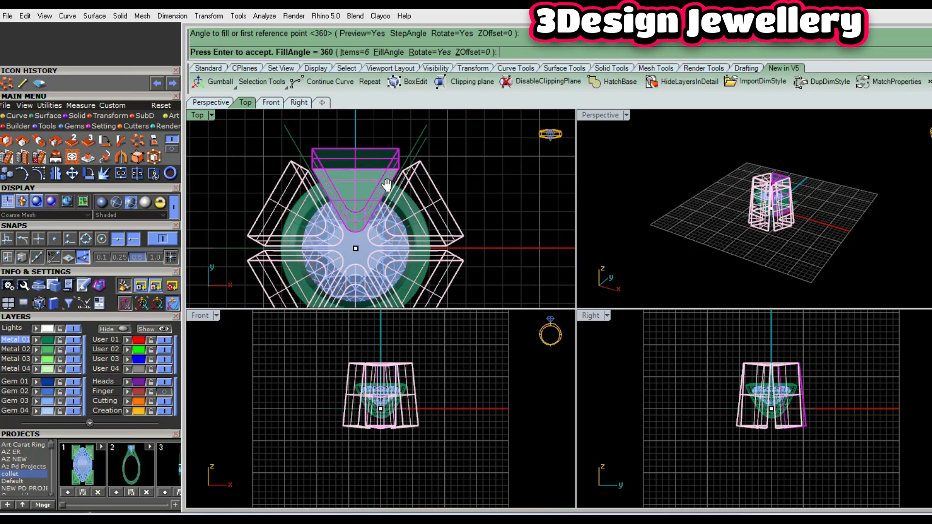
pyautogui.press('Escape')
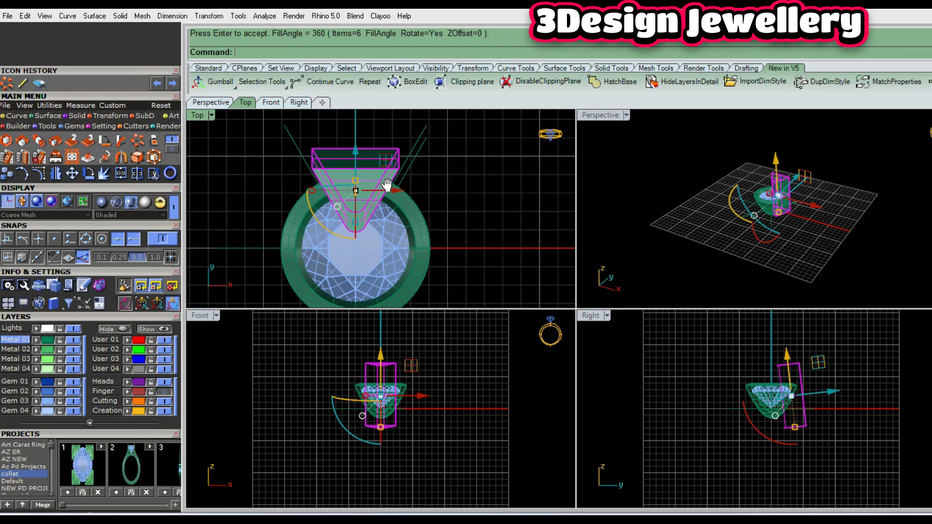
pyautogui.press('Return')
# - Polar-array the triangular block around the origin with 6 items over 360 degrees
pyautogui.click(375, 182)
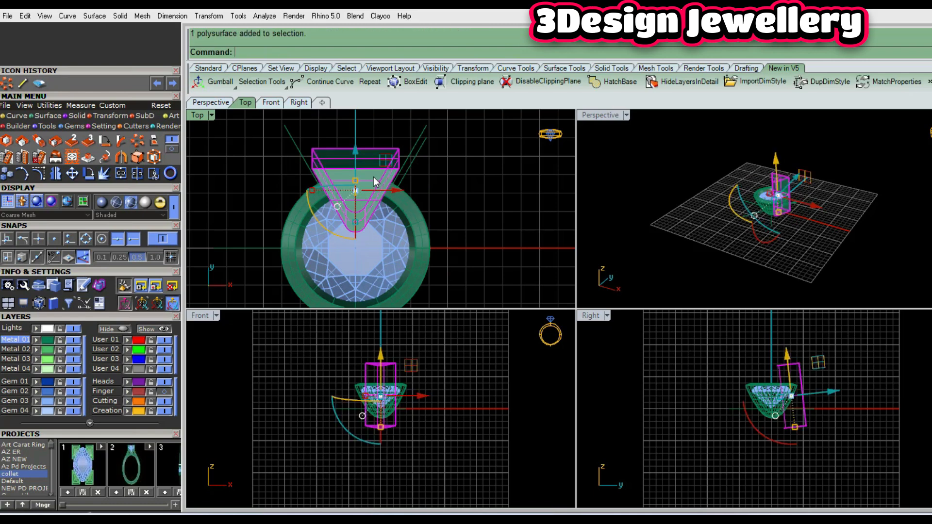
pyautogui.write('pa')
pyautogui.press('Return')
pyautogui.write('0')
pyautogui.press('Return')
pyautogui.press('Return')
pyautogui.press('Return')
pyautogui.press('Return')
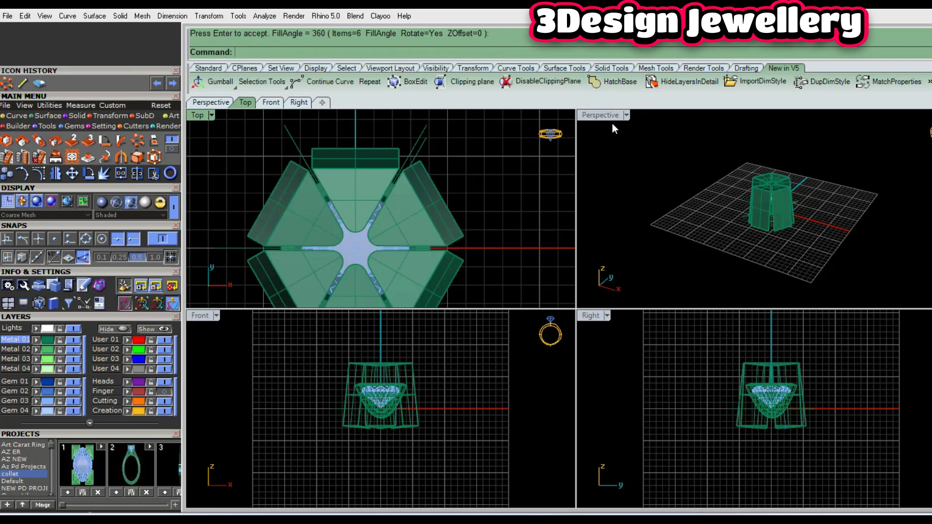
# - Subtract the six triangular blocks from the bowl with BooleanDifference, keeping the input objects
pyautogui.doubleClick(601, 115)
pyautogui.moveTo(595, 112); pyautogui.dragTo(575, 358, button='right')
pyautogui.click(535, 348)
pyautogui.click(81, 125)
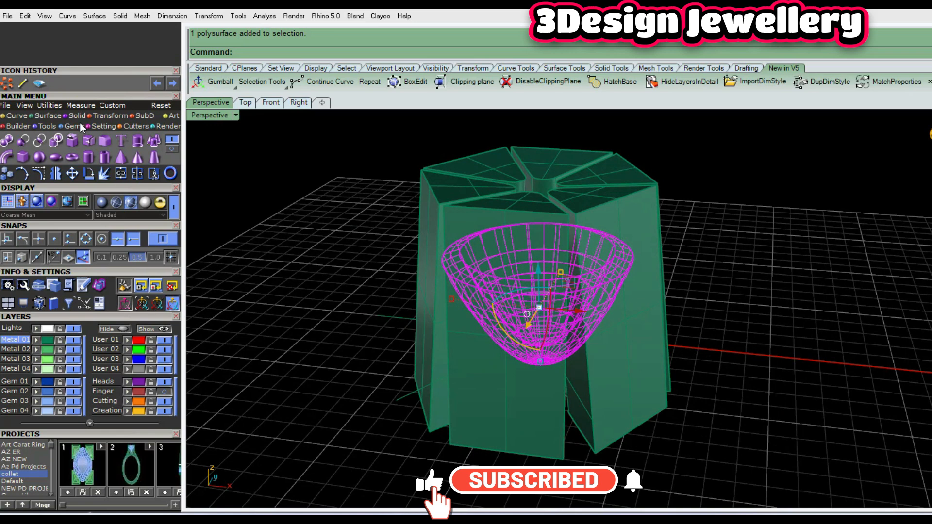
pyautogui.click(51, 115)
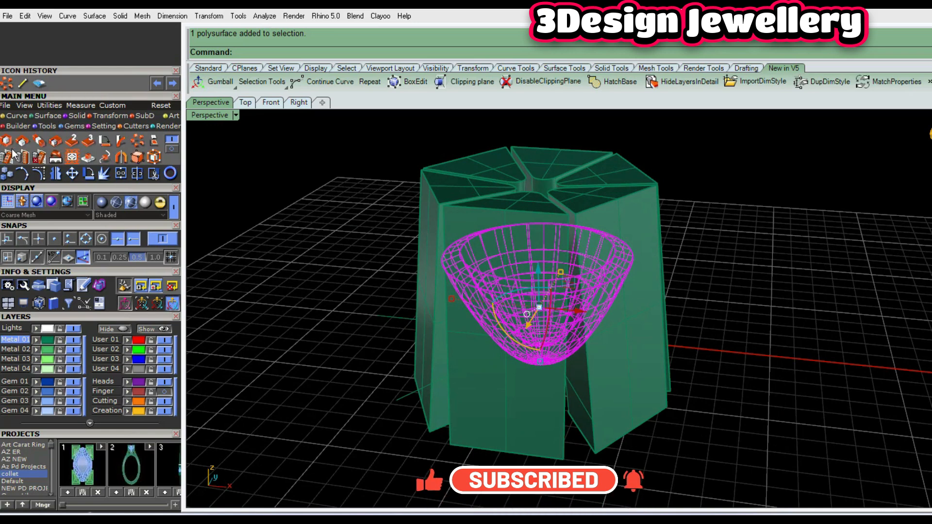
pyautogui.click(74, 116)
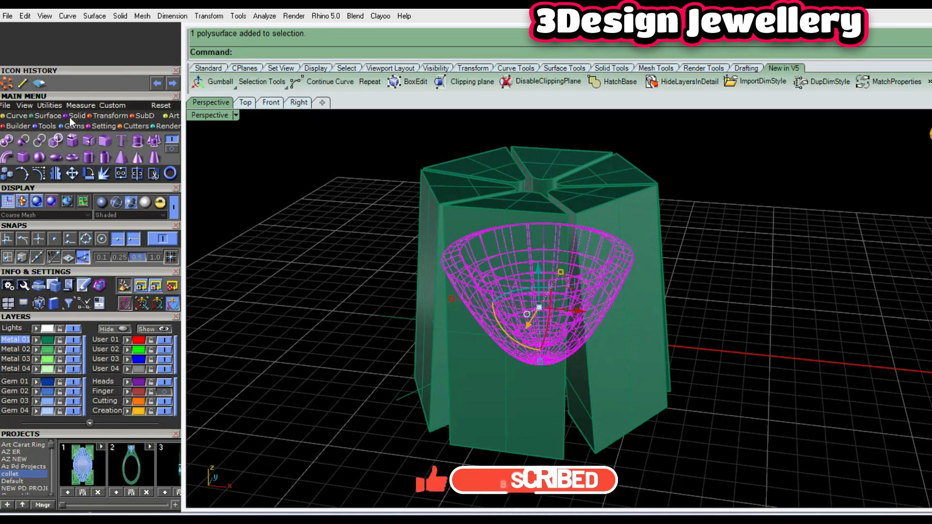
pyautogui.click(23, 141)
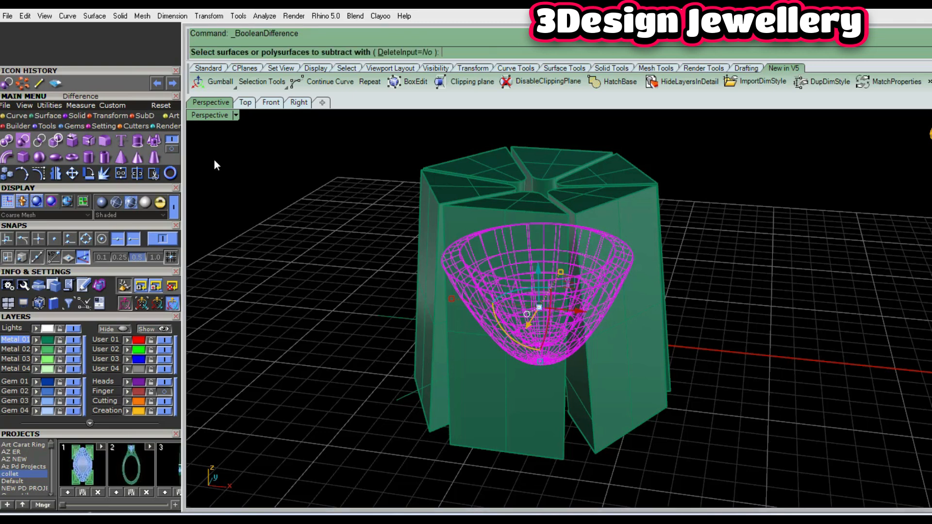
pyautogui.click(633, 213)
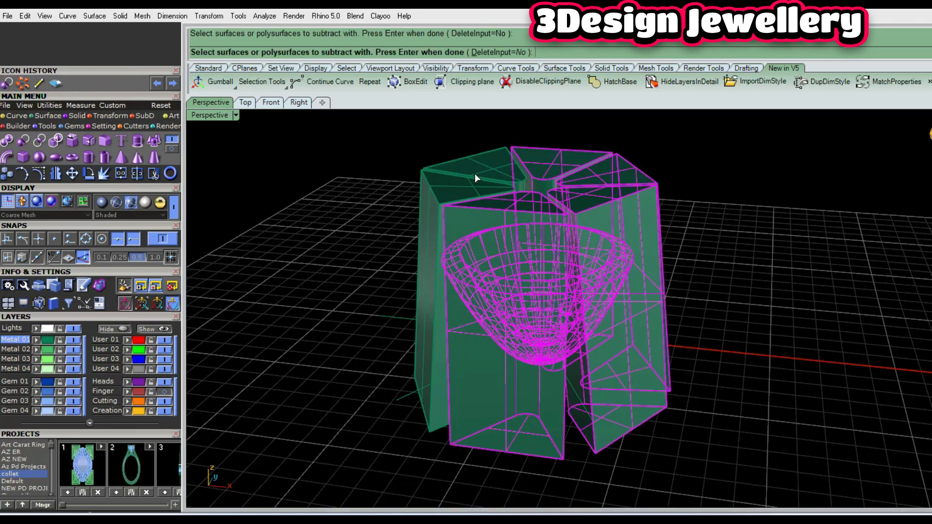
pyautogui.press('Return')
# - Delete the six cutting blocks and the leftover uncut bowl, keeping the pronged setting
pyautogui.click(557, 257)
pyautogui.moveTo(558, 258); pyautogui.dragTo(591, 242, button='right')
pyautogui.click(624, 217)
pyautogui.moveTo(704, 188); pyautogui.dragTo(317, 188)
pyautogui.moveTo(317, 188); pyautogui.dragTo(582, 331, button='right')
pyautogui.press('Delete')
# - Switch to the four-view layout and maximise the Front view around the pronged setting
pyautogui.scroll(-5, 532, 306)
pyautogui.press('F5')
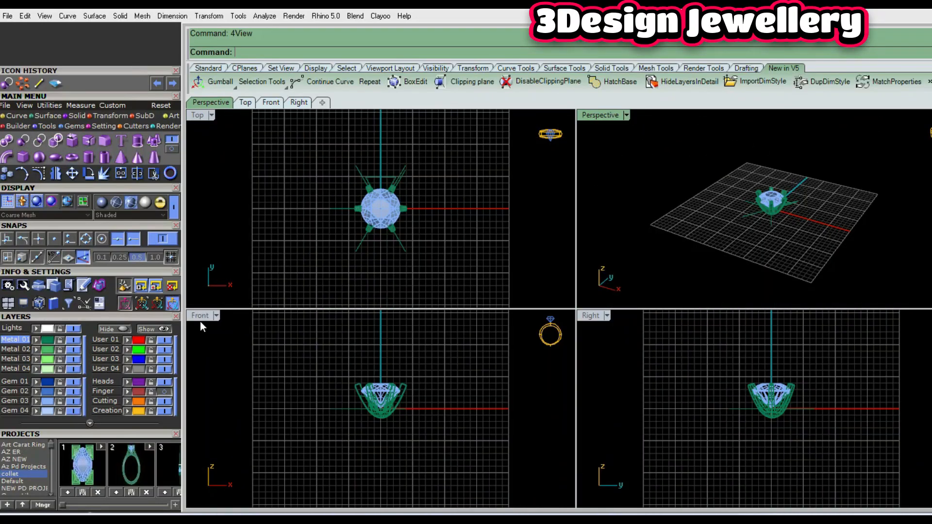
pyautogui.click(201, 317)
pyautogui.doubleClick(202, 317)
pyautogui.scroll(4, 689, 326)
pyautogui.moveTo(429, 391); pyautogui.dragTo(511, 339, button='right')
pyautogui.scroll(2, 505, 382)
pyautogui.scroll(-4, 511, 338)
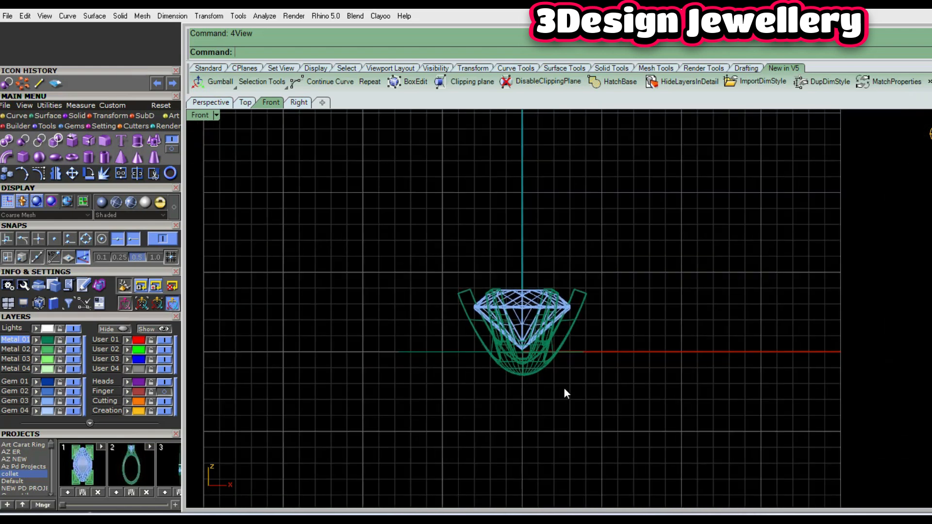
pyautogui.moveTo(565, 389); pyautogui.dragTo(539, 305, button='right')
# - Turn on the Finger layer to show the finger circle, and select that circle
pyautogui.write('c')
pyautogui.click(161, 391)
pyautogui.moveTo(661, 276); pyautogui.dragTo(625, 332, button='right')
pyautogui.moveTo(616, 277); pyautogui.dragTo(569, 256)
pyautogui.moveTo(568, 257); pyautogui.dragTo(670, 340, button='right')
# - Place a D-shaped profile at the base of the finger circle with Profile Placer, adjusting its width and setting its height to about 1.8 mm
pyautogui.middleClick(669, 337)
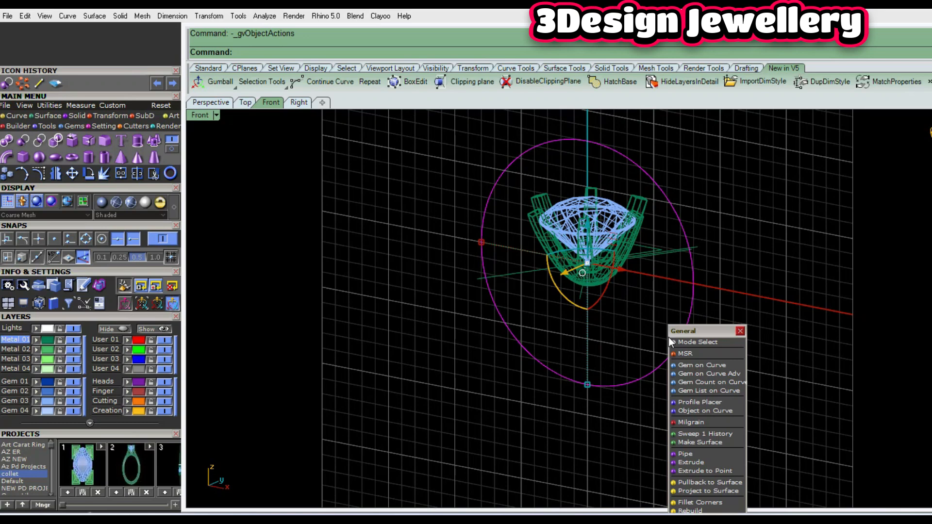
pyautogui.click(695, 402)
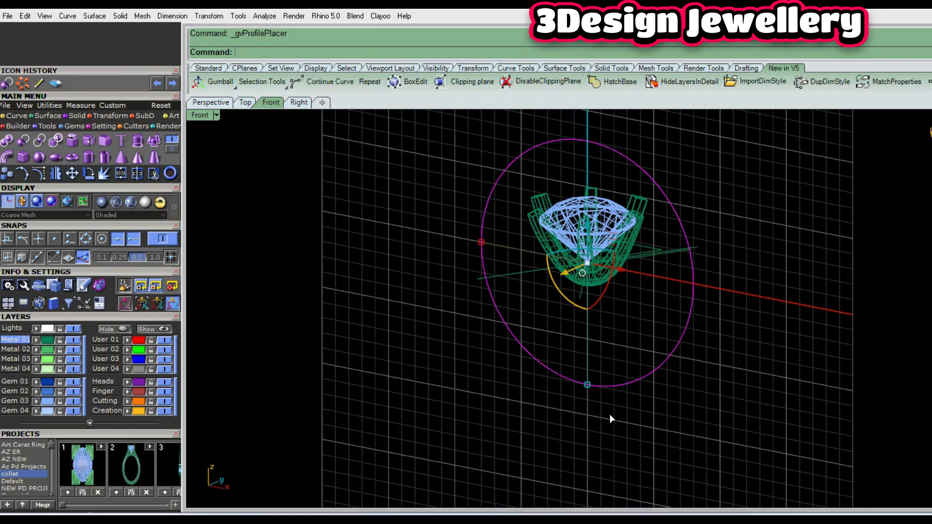
pyautogui.keyDown('ctrl'); pyautogui.keyDown('shift'); pyautogui.moveTo(610, 419); pyautogui.dragTo(488, 363, button='right'); pyautogui.keyUp('shift'); pyautogui.keyUp('ctrl')
pyautogui.moveTo(503, 361); pyautogui.dragTo(559, 359)
pyautogui.moveTo(559, 459); pyautogui.dragTo(558, 405)
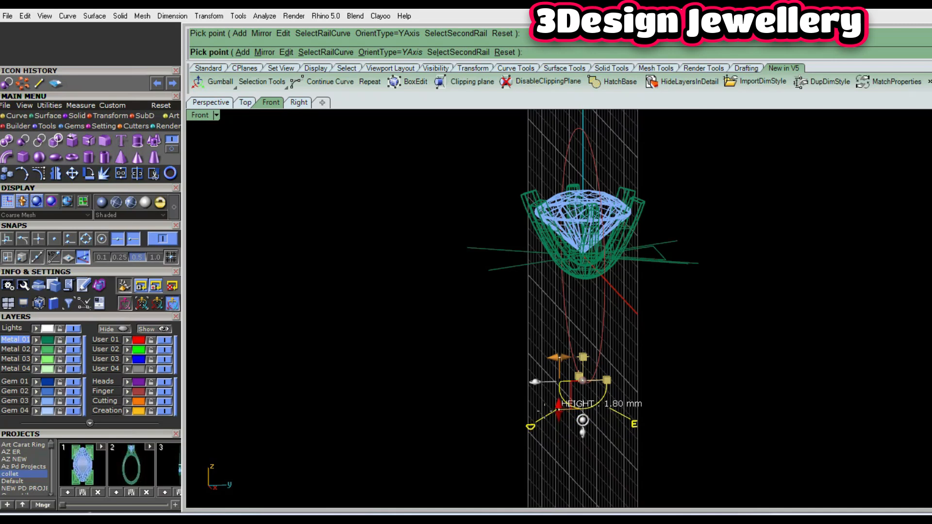
pyautogui.moveTo(559, 405); pyautogui.dragTo(558, 403)
pyautogui.moveTo(542, 409)
pyautogui.mouseDown(button='right')
pyautogui.moveTo(531, 436)
pyautogui.moveTo(561, 406)
pyautogui.mouseUp(button='right')
pyautogui.scroll(-6, 531, 436)
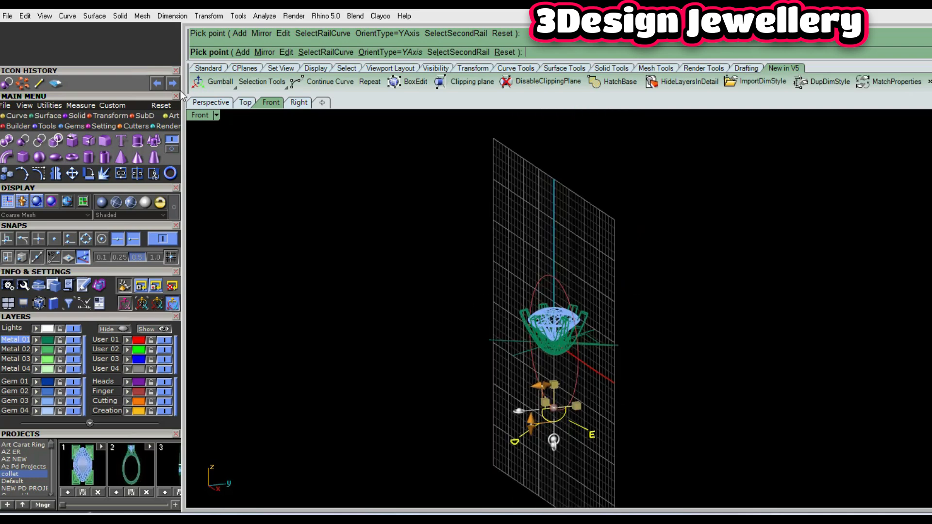
# - Add a second profile at the finger circle's top at curve position 25, narrow it, set its height to 2 mm and accept both profiles
pyautogui.click(242, 52)
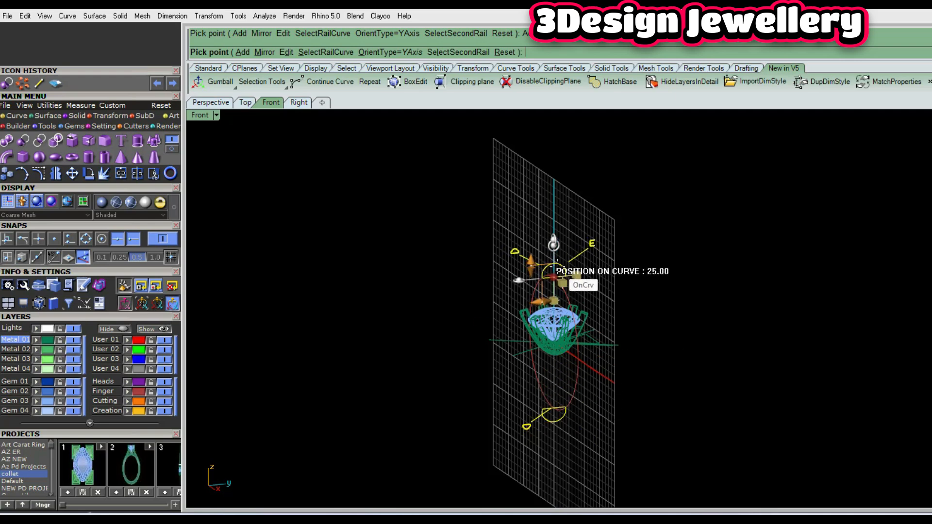
pyautogui.click(558, 266)
pyautogui.keyDown('ctrl'); pyautogui.keyDown('shift'); pyautogui.moveTo(558, 267); pyautogui.dragTo(520, 305, button='right'); pyautogui.keyUp('shift'); pyautogui.keyUp('ctrl')
pyautogui.scroll(6, 541, 270)
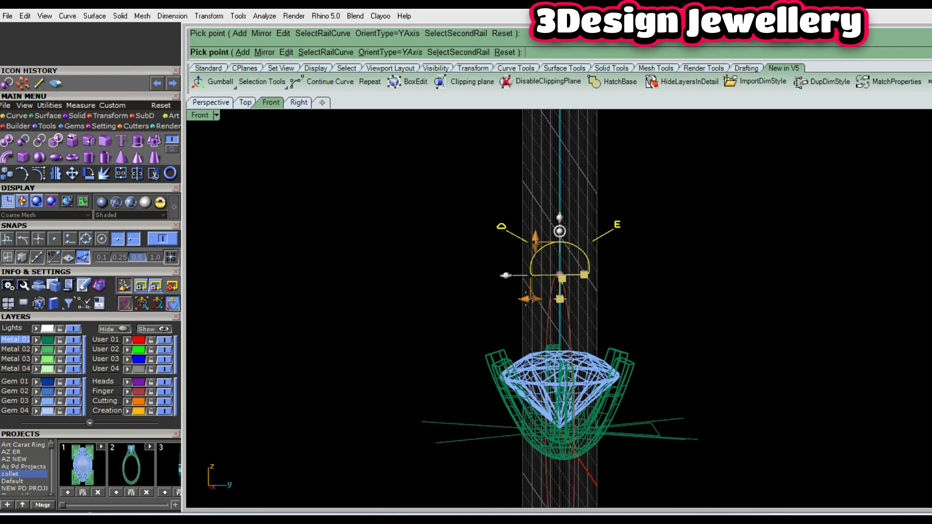
pyautogui.moveTo(531, 299); pyautogui.dragTo(542, 301)
pyautogui.keyDown('ctrl'); pyautogui.keyDown('shift'); pyautogui.moveTo(573, 257); pyautogui.dragTo(549, 254, button='right'); pyautogui.keyUp('shift'); pyautogui.keyUp('ctrl')
pyautogui.moveTo(535, 239)
pyautogui.mouseDown()
pyautogui.moveTo(534, 216)
pyautogui.moveTo(532, 235)
pyautogui.mouseUp()
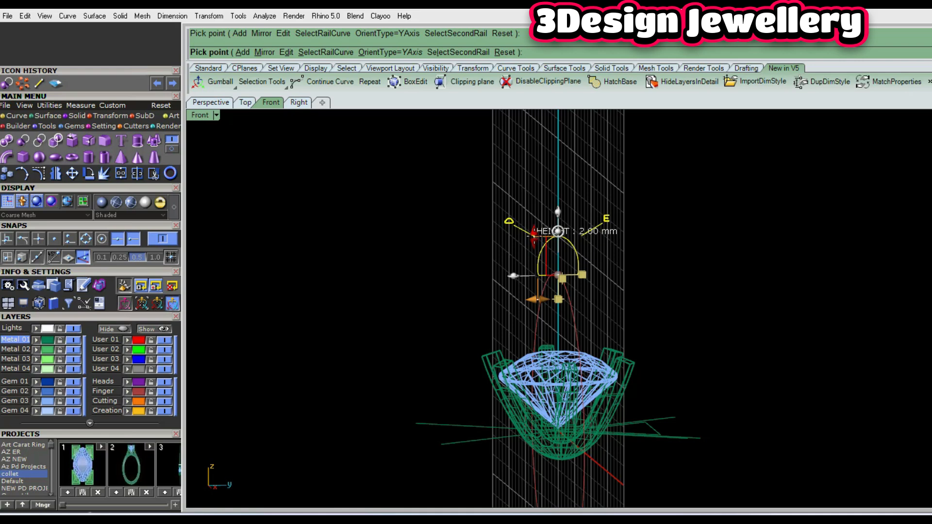
pyautogui.rightClick(534, 235)
# - Sweep the bottom and top profiles along the finger circle with Sweep1, using Freeform style and Closed sweep, to form the shank
pyautogui.scroll(-6, 539, 210)
pyautogui.keyDown('ctrl'); pyautogui.keyDown('shift'); pyautogui.moveTo(524, 266); pyautogui.dragTo(625, 276, button='right'); pyautogui.keyUp('shift'); pyautogui.keyUp('ctrl')
pyautogui.click(564, 258)
pyautogui.write('s1')
pyautogui.press('Return')
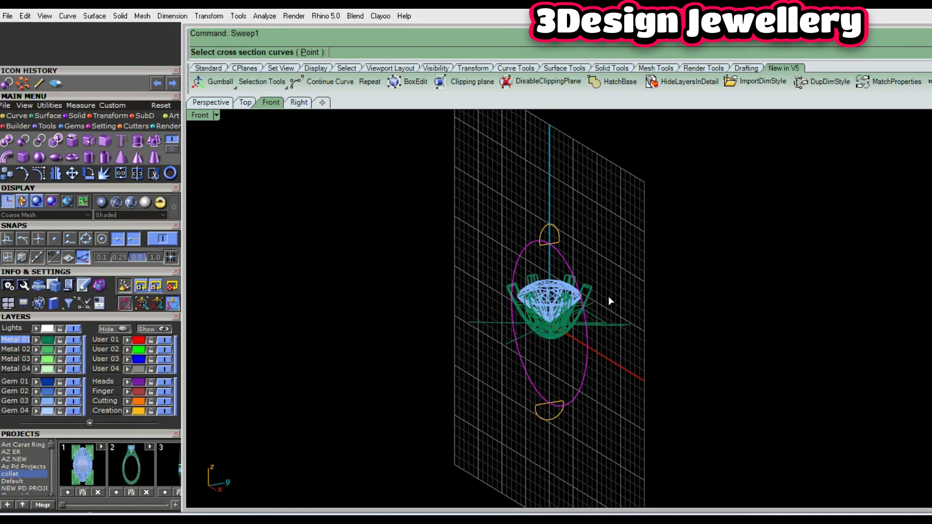
pyautogui.click(555, 415)
pyautogui.press('Return')
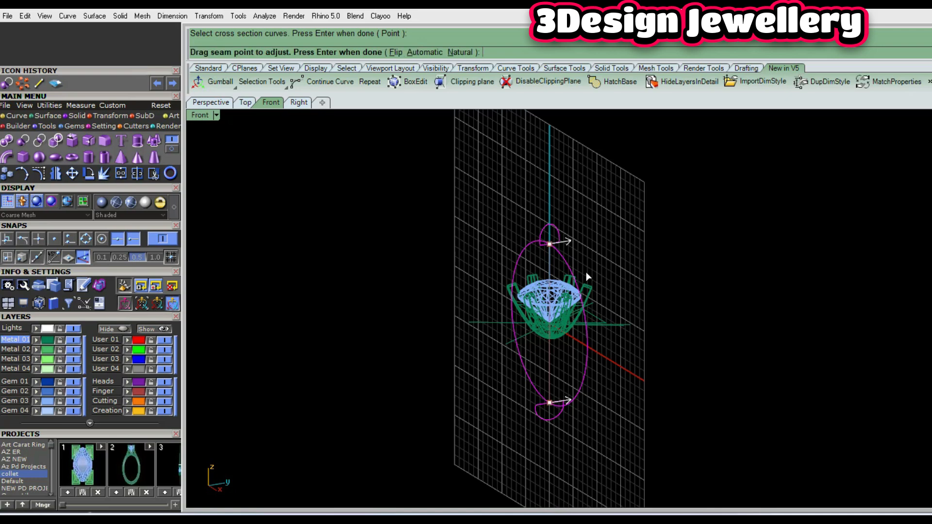
pyautogui.press('Return')
pyautogui.click(758, 265)
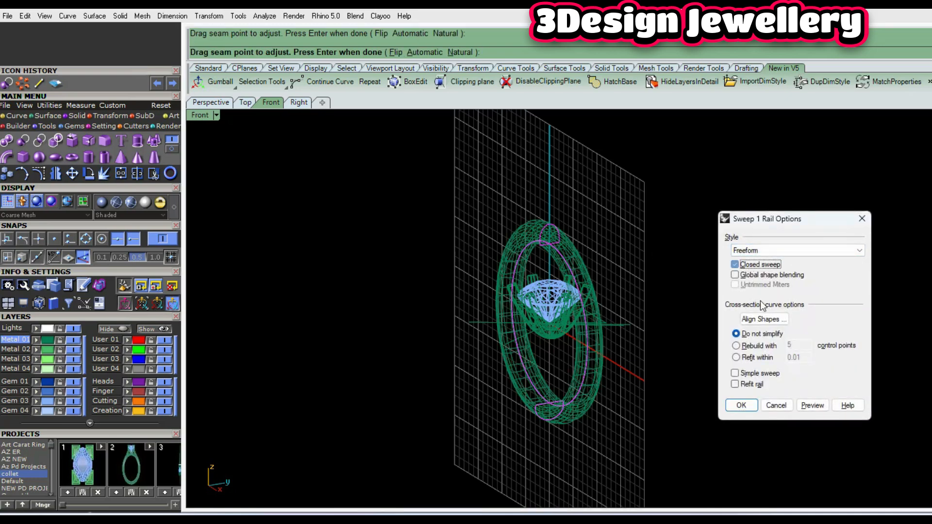
pyautogui.click(800, 408)
pyautogui.click(742, 409)
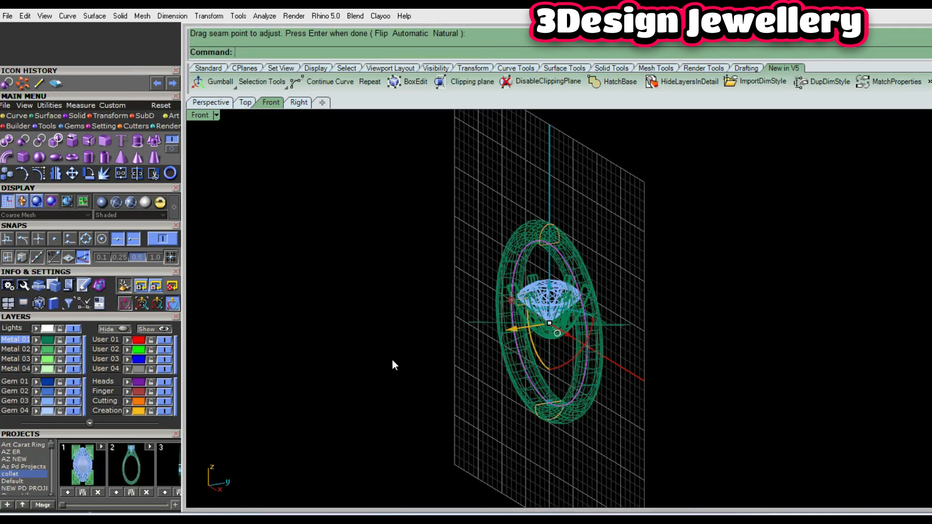
# - Select all curves, assign them to the User 01 layer and turn that layer off
pyautogui.keyDown('ctrl'); pyautogui.keyDown('shift'); pyautogui.moveTo(392, 362); pyautogui.dragTo(547, 329, button='right'); pyautogui.keyUp('shift'); pyautogui.keyUp('ctrl')
pyautogui.scroll(3, 598, 320)
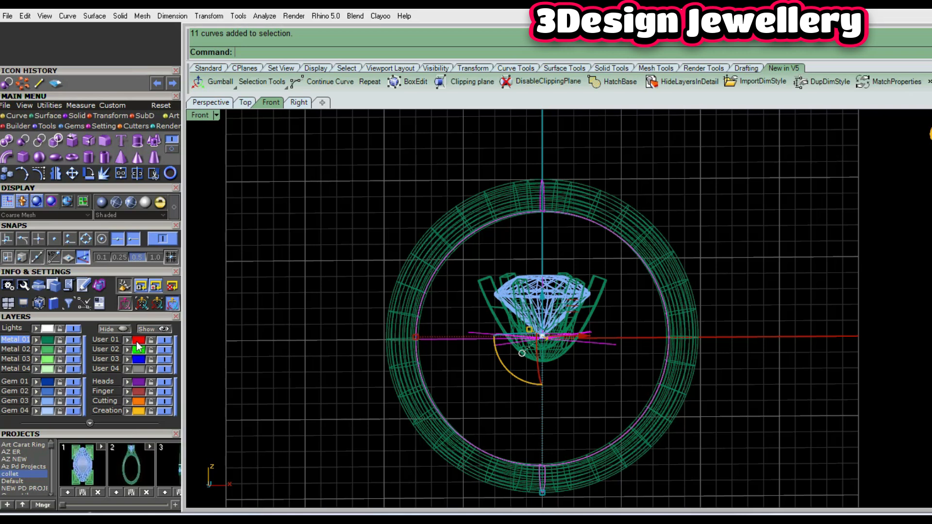
pyautogui.click(163, 340)
# - Select the pronged setting with its diamond and move it straight up in the Front view onto the top of the shank
pyautogui.moveTo(609, 313); pyautogui.dragTo(527, 313)
pyautogui.press('F4')
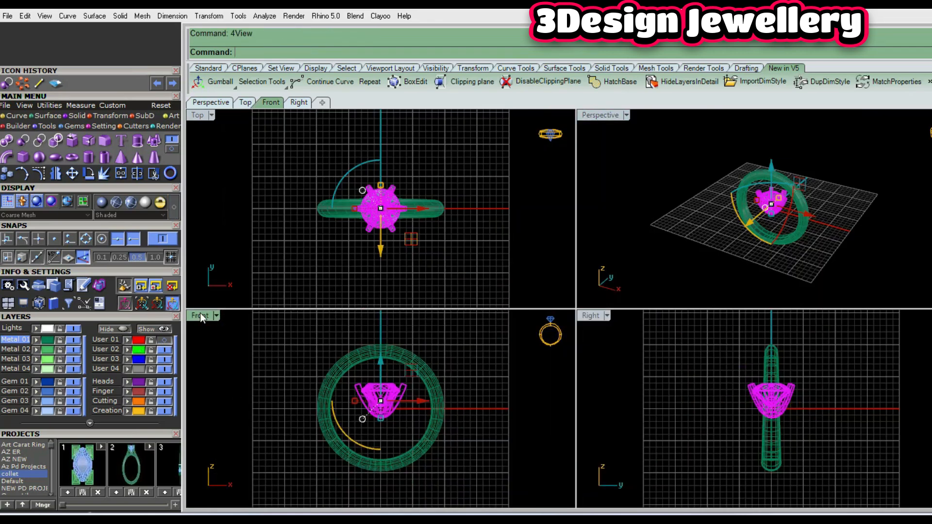
pyautogui.doubleClick(200, 314)
pyautogui.moveTo(560, 311); pyautogui.dragTo(549, 168)
pyautogui.click(552, 165)
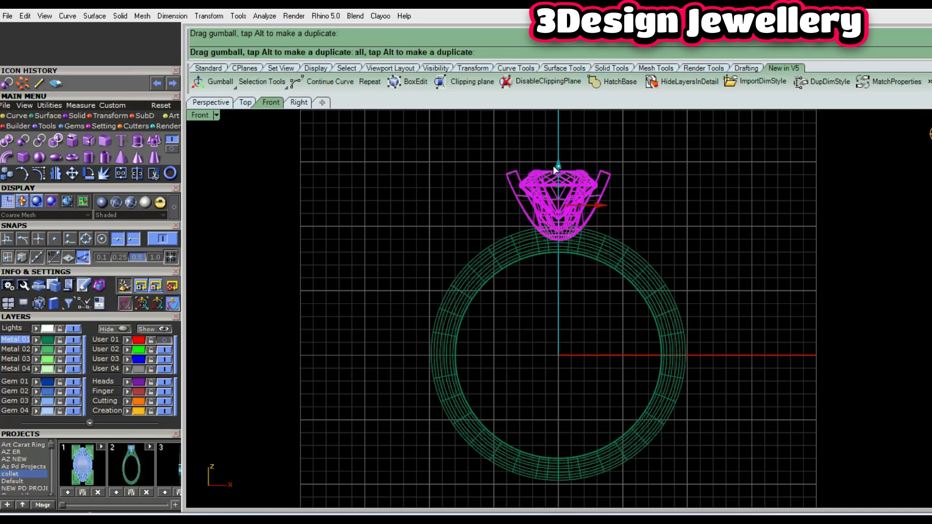
# - Switch the Front view to shaded display and restore its straight-on orientation, maximised
pyautogui.write('sv')
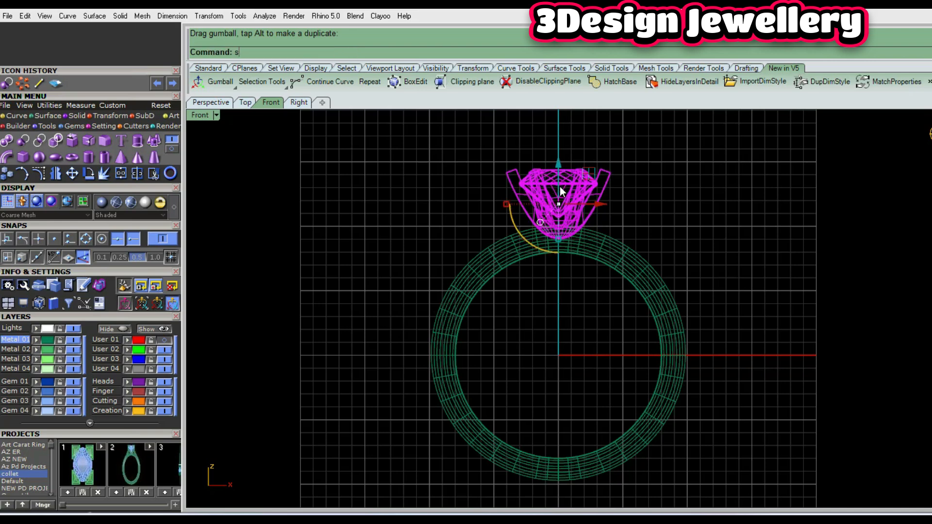
pyautogui.press('Return')
pyautogui.moveTo(679, 211)
pyautogui.keyDown('ctrl'); pyautogui.keyDown('shift'); pyautogui.mouseDown(button='right')
pyautogui.moveTo(469, 251)
pyautogui.moveTo(478, 209)
pyautogui.mouseUp(button='right'); pyautogui.keyUp('shift'); pyautogui.keyUp('ctrl')
pyautogui.hotkey('ctrl', 'F5')
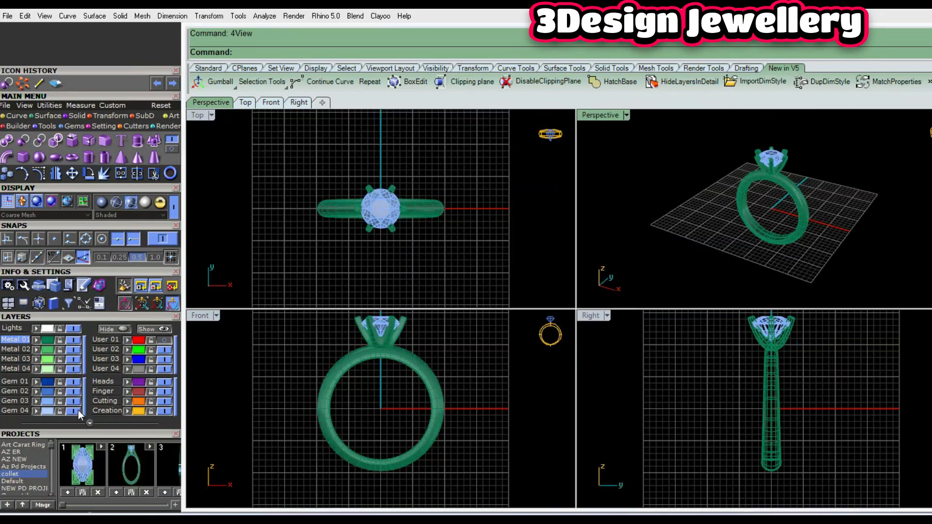
pyautogui.doubleClick(200, 317)
pyautogui.write('bd')
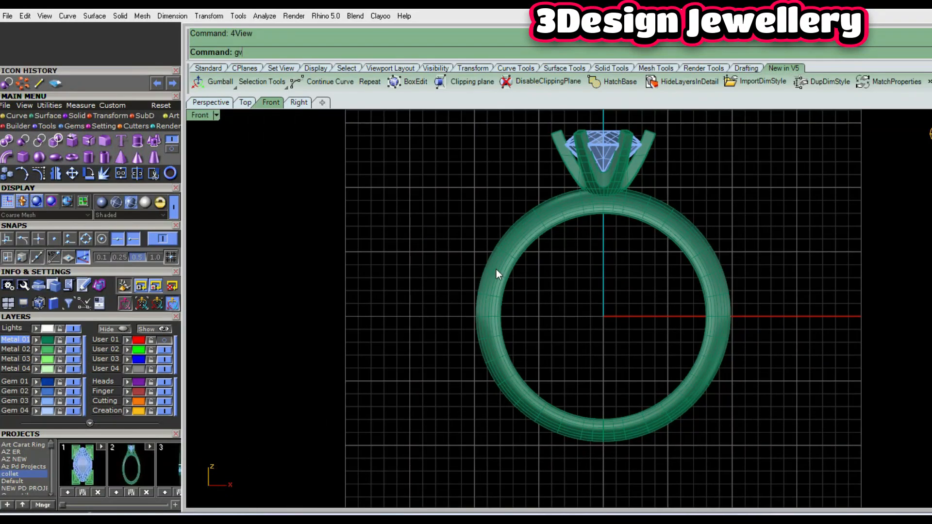
pyautogui.press('Return')
pyautogui.scroll(4, 629, 187)
pyautogui.moveTo(634, 208); pyautogui.dragTo(635, 238, button='right')
pyautogui.hotkey('ctrl', 'alt', 'w')
pyautogui.scroll(2, 617, 229)
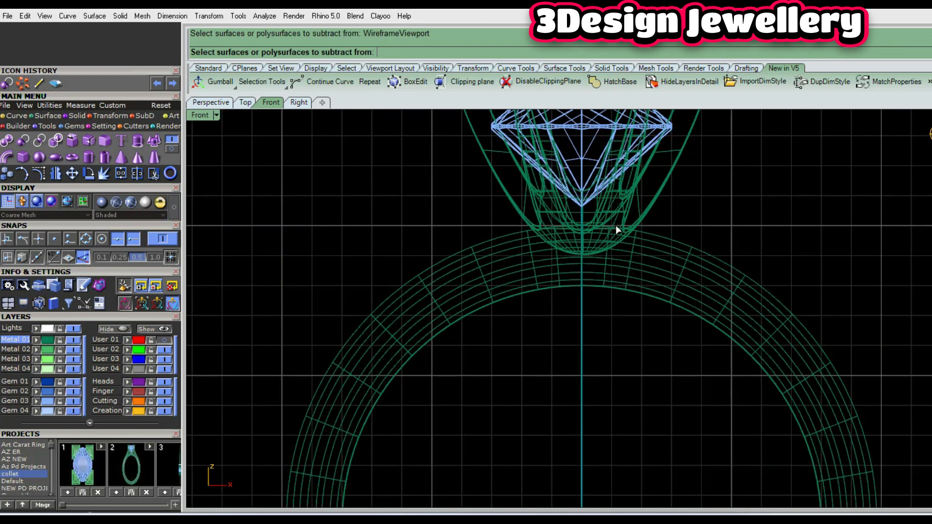
pyautogui.write('sd')
pyautogui.press('Return')
pyautogui.moveTo(654, 222); pyautogui.dragTo(653, 287, button='right')
pyautogui.moveTo(718, 255); pyautogui.dragTo(389, 179)
pyautogui.scroll(3, 625, 261)
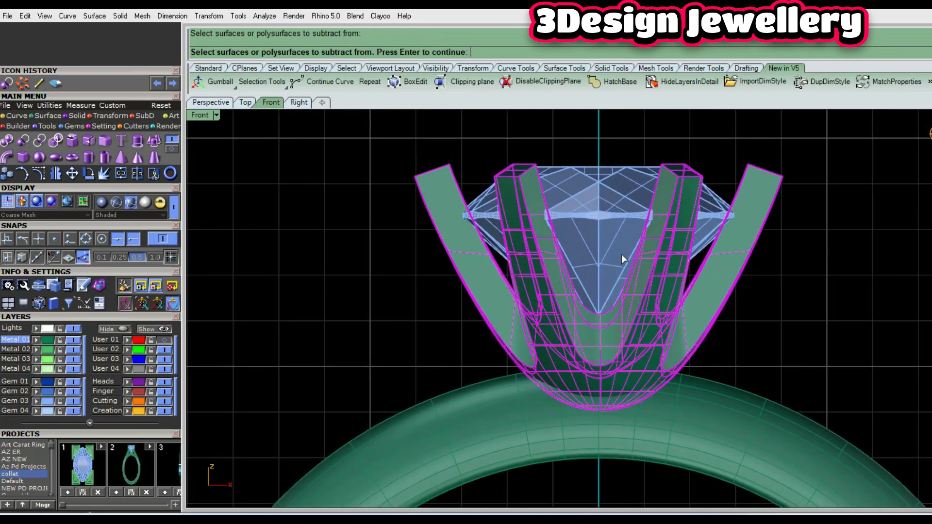
pyautogui.press('Escape')
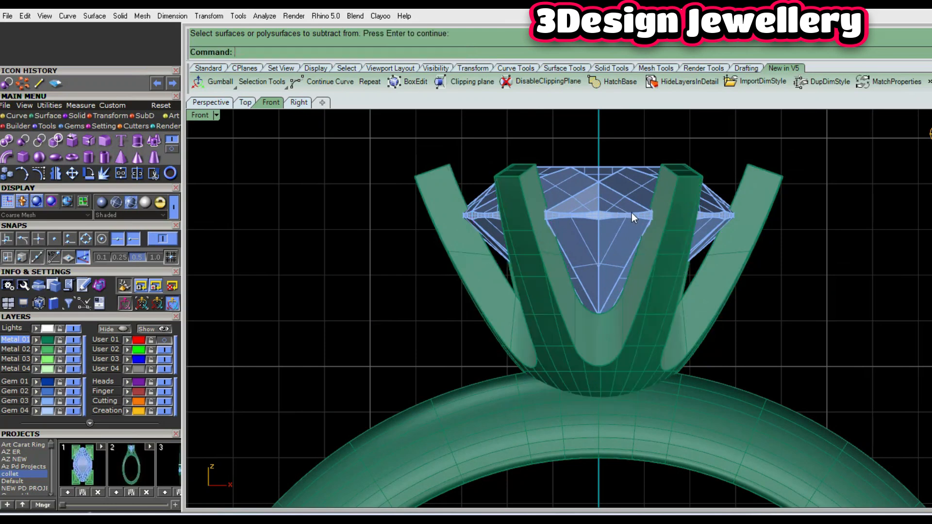
# - Move the pronged setting with its diamond slightly down into the top of the shank
pyautogui.moveTo(827, 266); pyautogui.dragTo(618, 204)
pyautogui.moveTo(601, 249); pyautogui.dragTo(605, 259)
pyautogui.press('Escape')
pyautogui.keyDown('ctrl'); pyautogui.keyDown('shift'); pyautogui.moveTo(622, 269); pyautogui.dragTo(592, 273, button='right'); pyautogui.keyUp('shift'); pyautogui.keyUp('ctrl')
pyautogui.scroll(-4, 593, 273)
pyautogui.keyDown('ctrl'); pyautogui.keyDown('shift'); pyautogui.moveTo(449, 329); pyautogui.dragTo(597, 370, button='right'); pyautogui.keyUp('shift'); pyautogui.keyUp('ctrl')
# - Fillet the edges of the six-prong setting with a radius of 0.1 mm
pyautogui.press('F5')
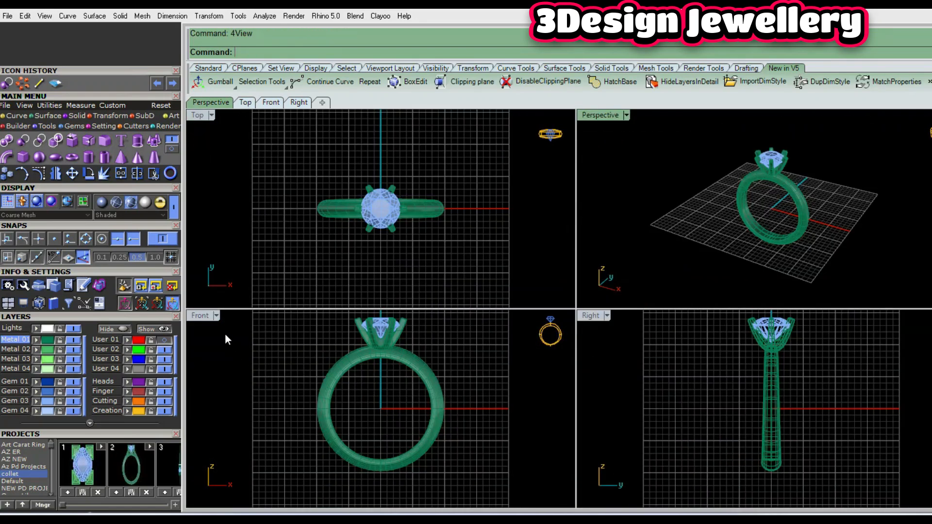
pyautogui.doubleClick(205, 317)
pyautogui.moveTo(614, 240); pyautogui.dragTo(613, 357, button='right')
pyautogui.scroll(6, 597, 297)
pyautogui.moveTo(607, 290); pyautogui.dragTo(624, 315, button='right')
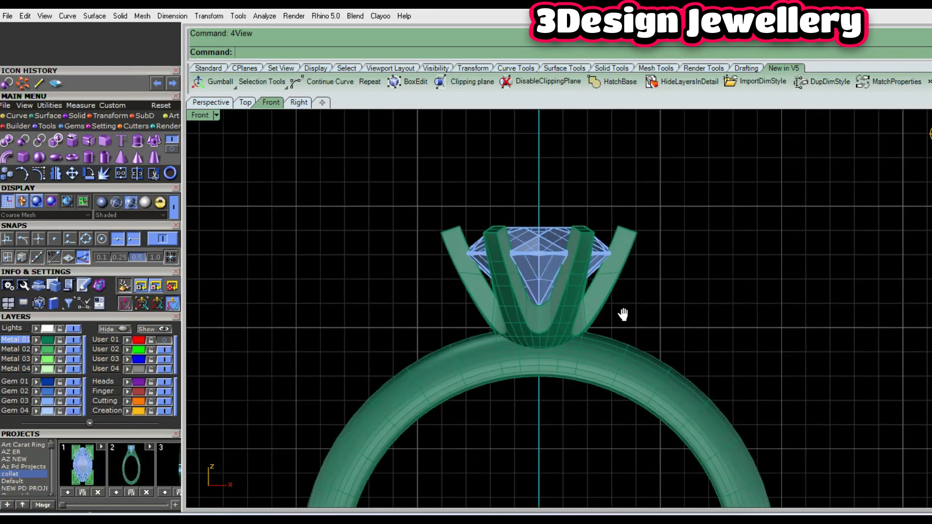
pyautogui.rightClick(625, 316)
pyautogui.click(369, 52)
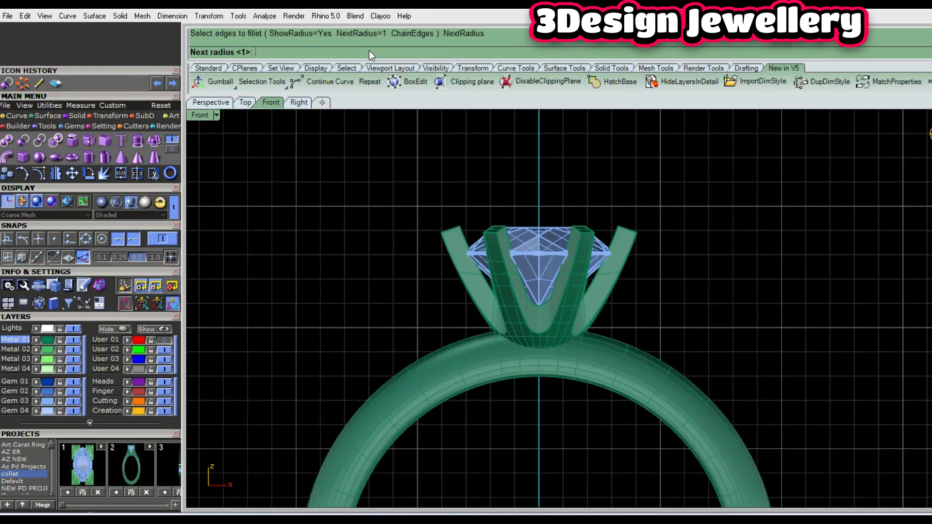
pyautogui.write('.1')
pyautogui.press('Return')
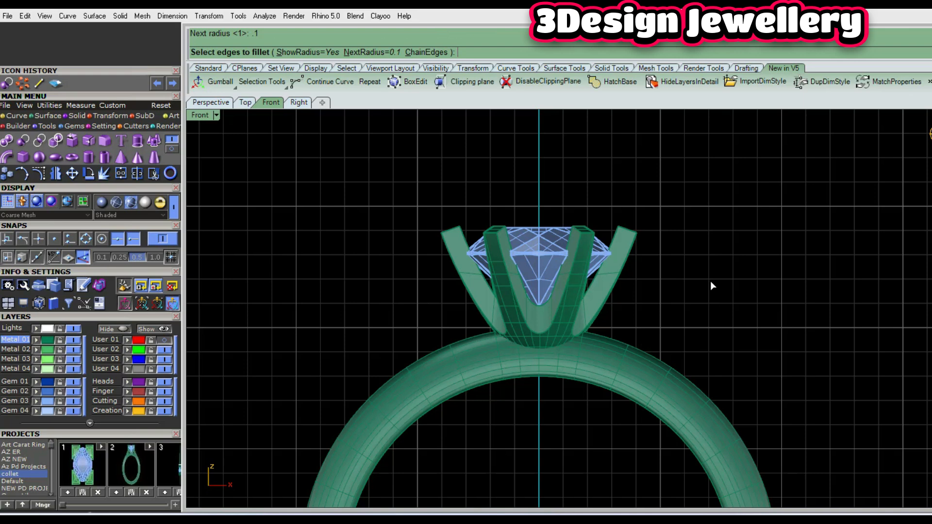
pyautogui.moveTo(377, 169); pyautogui.dragTo(716, 343)
pyautogui.press('Return')
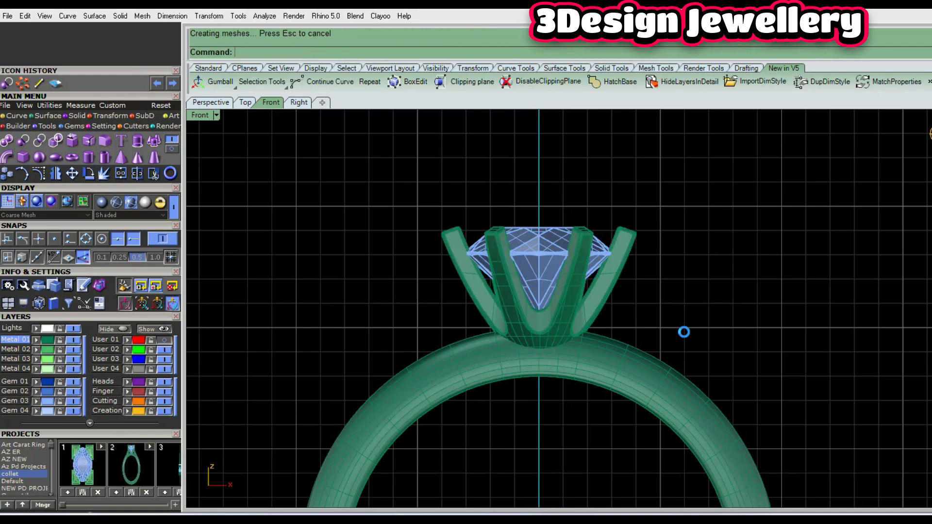
pyautogui.scroll(5, 593, 251)
pyautogui.scroll(-5, 581, 234)
pyautogui.scroll(-4, 581, 235)
pyautogui.keyDown('ctrl'); pyautogui.keyDown('shift'); pyautogui.moveTo(619, 212); pyautogui.dragTo(516, 234, button='right'); pyautogui.keyUp('shift'); pyautogui.keyUp('ctrl')
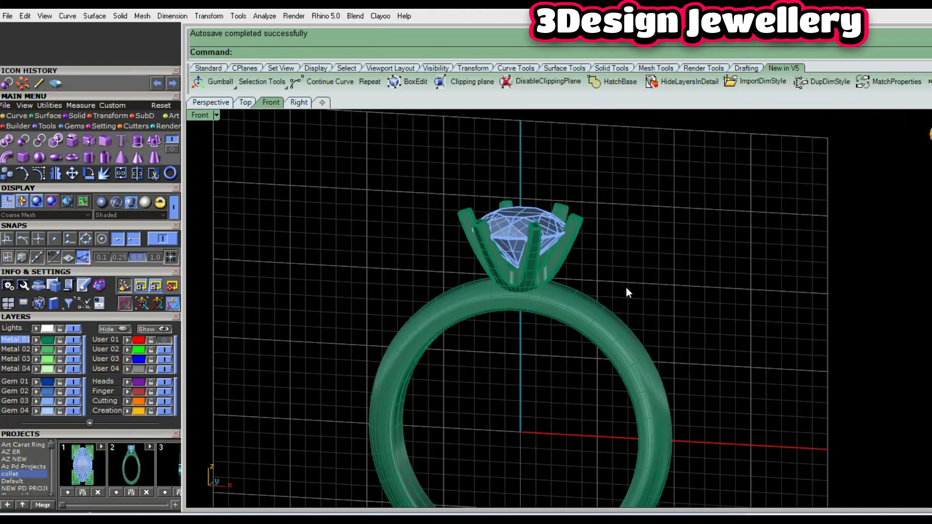